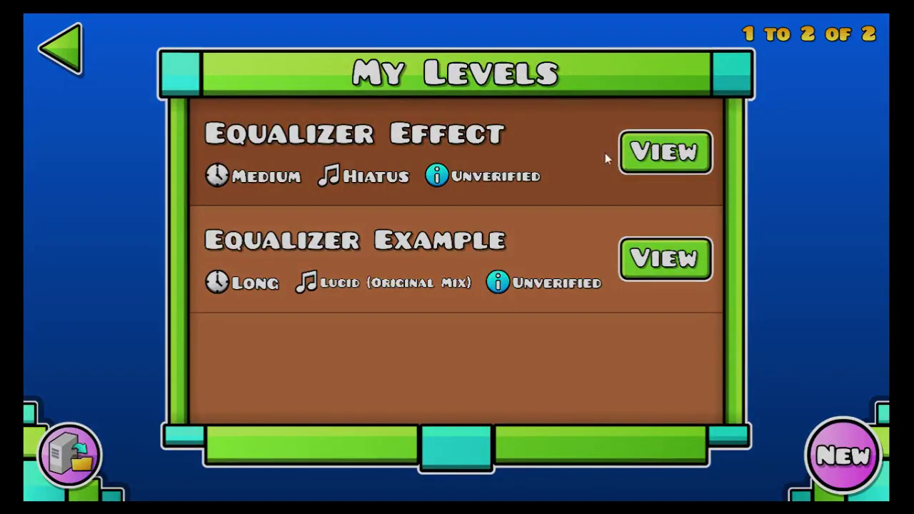
Open the Equalizer Effect level in the level editor and bring up its level settings.
{"action": "left_click", "coordinate": [348, 287]}
{"action": "left_click_drag", "start_coordinate": [272, 162], "coordinate": [273, 215]}
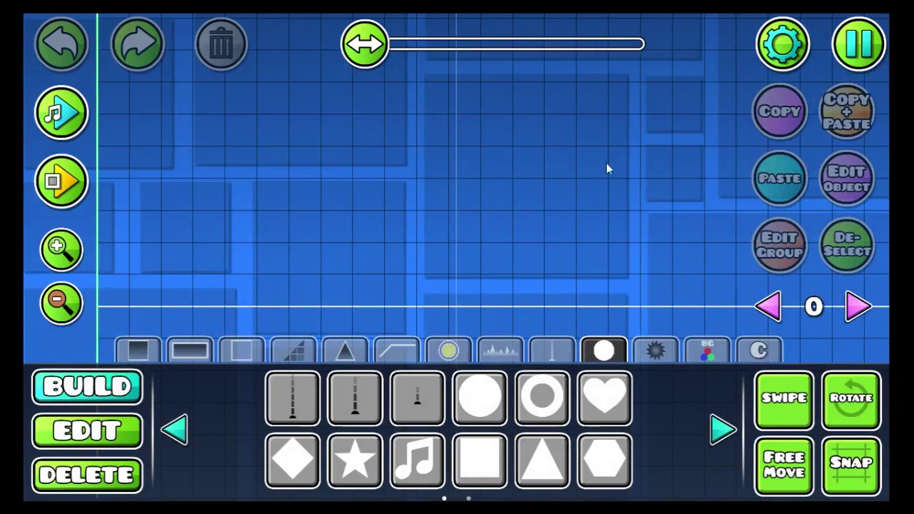
{"action": "left_click", "coordinate": [787, 54]}
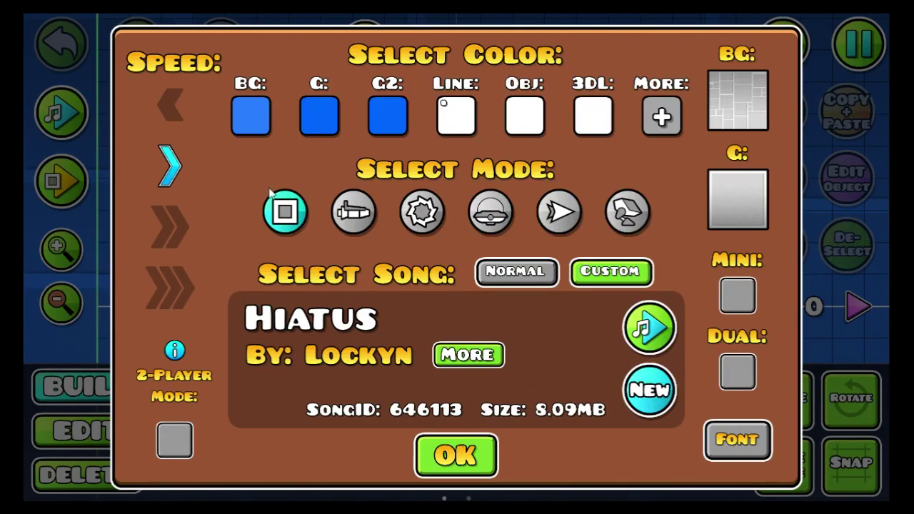
Set the background, ground and second ground colors to black in the level settings.
{"action": "left_click", "coordinate": [246, 116]}
{"action": "left_click", "coordinate": [440, 307]}
{"action": "left_click", "coordinate": [455, 455]}
{"action": "left_click", "coordinate": [330, 114]}
{"action": "left_click_drag", "start_coordinate": [389, 180], "coordinate": [454, 355]}
{"action": "left_click", "coordinate": [457, 452]}
{"action": "left_click", "coordinate": [386, 118]}
{"action": "left_click_drag", "start_coordinate": [400, 197], "coordinate": [461, 310]}
{"action": "left_click", "coordinate": [457, 452]}
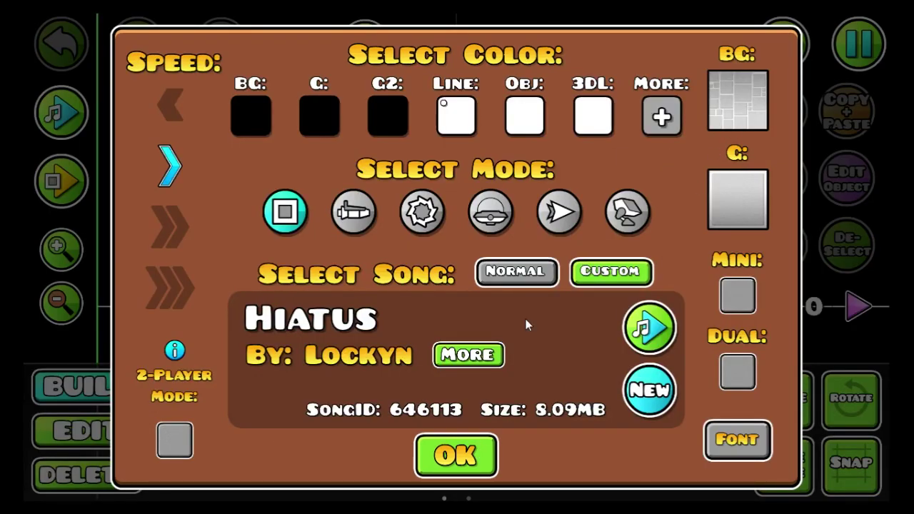
{"action": "left_click", "coordinate": [462, 441]}
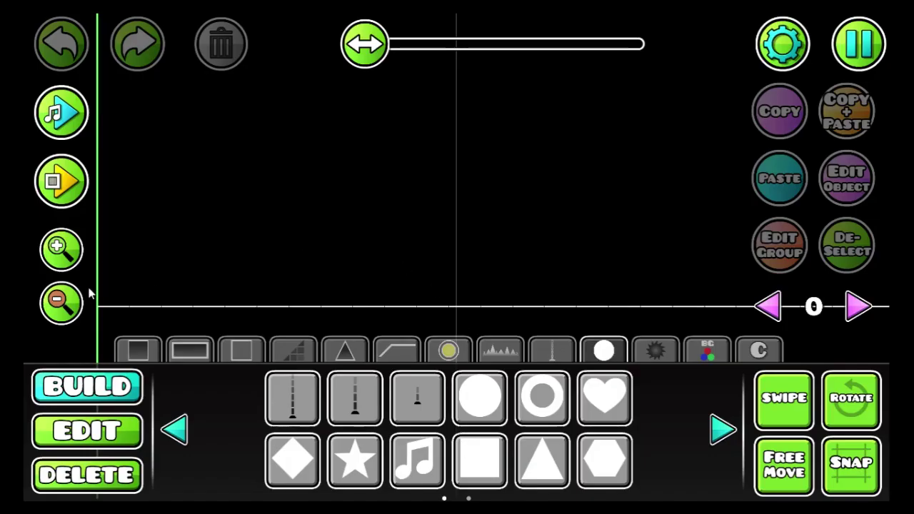
Place a flat solid white slab on the ground line and rotate it 90 degrees clockwise into an upright bar.
{"action": "left_click", "coordinate": [393, 350]}
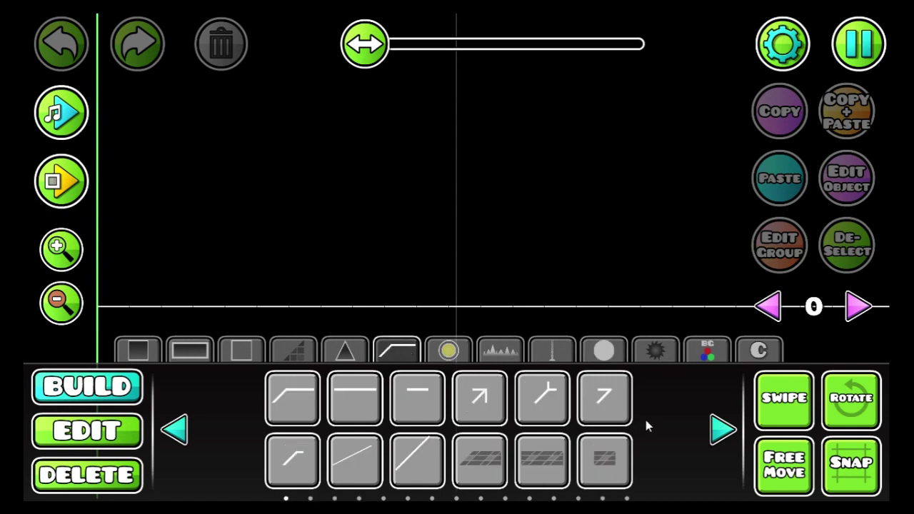
{"action": "left_click", "coordinate": [713, 424]}
{"action": "left_click", "coordinate": [712, 424]}
{"action": "left_click", "coordinate": [712, 424]}
{"action": "left_click", "coordinate": [712, 425]}
{"action": "left_click", "coordinate": [712, 425]}
{"action": "left_click", "coordinate": [712, 424]}
{"action": "left_click", "coordinate": [357, 378]}
{"action": "left_click_drag", "start_coordinate": [375, 300], "coordinate": [333, 223]}
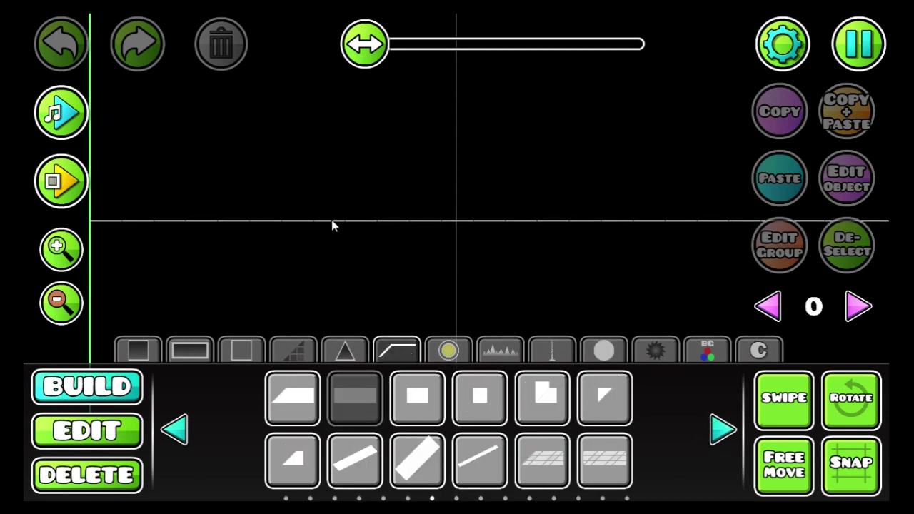
{"action": "left_click", "coordinate": [332, 223]}
{"action": "left_click", "coordinate": [82, 430]}
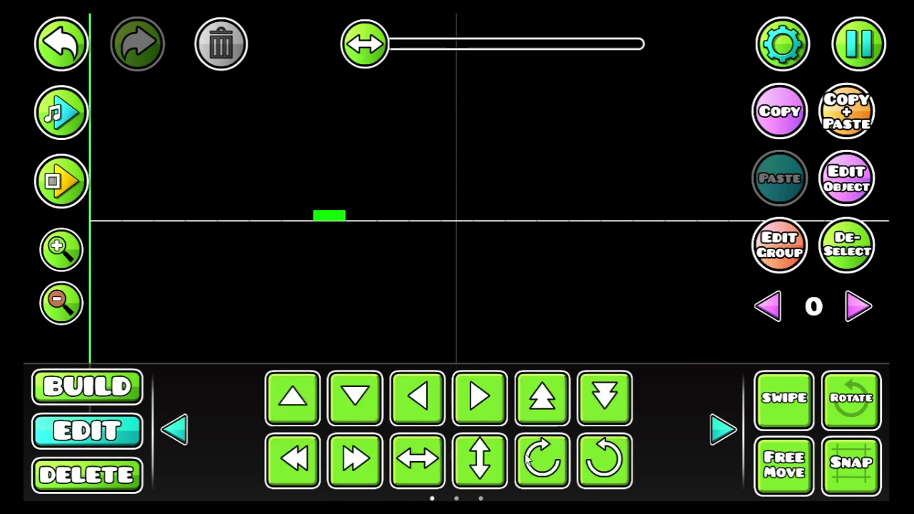
{"action": "left_click", "coordinate": [530, 460]}
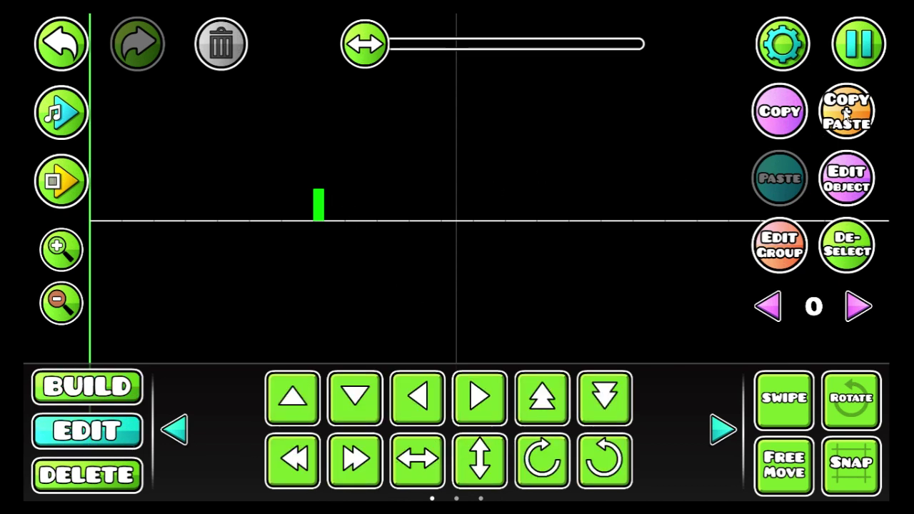
Duplicate the upright bar to build a row of five bars with narrow gaps between them.
{"action": "left_click", "coordinate": [849, 108]}
{"action": "left_click", "coordinate": [357, 457]}
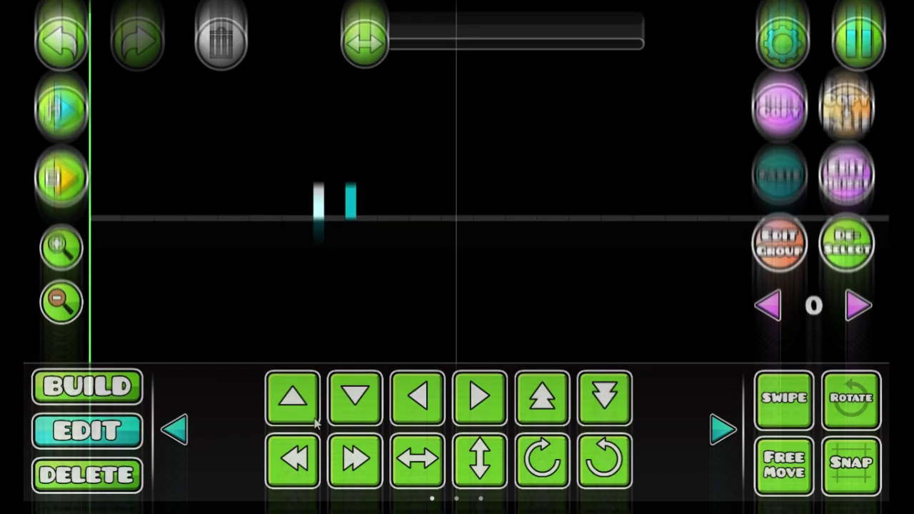
{"action": "left_click", "coordinate": [418, 397]}
{"action": "left_click", "coordinate": [845, 111]}
{"action": "left_click", "coordinate": [491, 386]}
{"action": "left_click", "coordinate": [491, 386]}
{"action": "left_click", "coordinate": [492, 386]}
{"action": "left_click", "coordinate": [845, 111]}
{"action": "left_click", "coordinate": [477, 394]}
{"action": "left_click", "coordinate": [477, 395]}
{"action": "left_click", "coordinate": [477, 394]}
Select the last bars of the row and nudge them right to even out the spacing.
{"action": "left_click", "coordinate": [772, 397]}
{"action": "left_click_drag", "start_coordinate": [434, 169], "coordinate": [357, 236]}
{"action": "left_click", "coordinate": [477, 394]}
{"action": "left_click", "coordinate": [347, 207]}
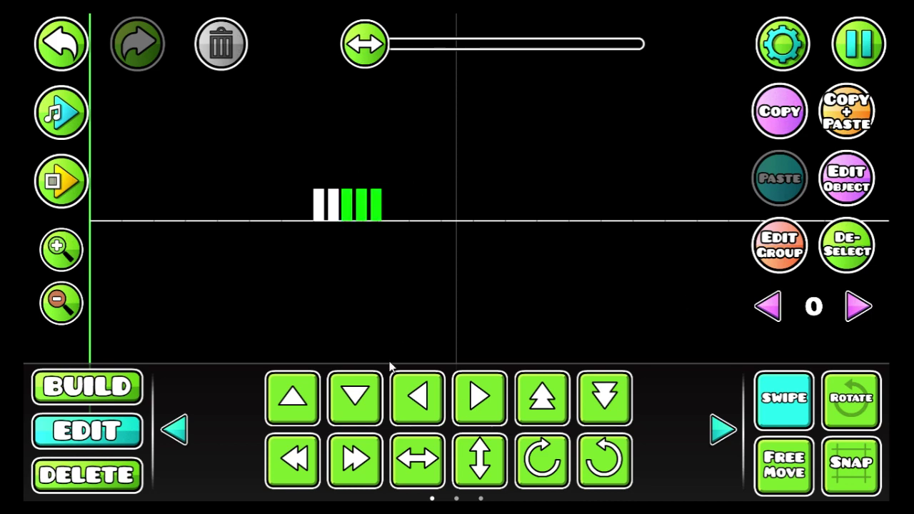
{"action": "left_click", "coordinate": [477, 394]}
{"action": "left_click", "coordinate": [841, 256]}
Duplicate the five bars and shift the copies right to form an evenly spaced row of ten.
{"action": "left_click_drag", "start_coordinate": [421, 165], "coordinate": [315, 255]}
{"action": "key", "text": "ctrl+d"}
{"action": "key", "text": "d"}
{"action": "key", "text": "d"}
{"action": "key", "text": "d"}
{"action": "key", "text": "a"}
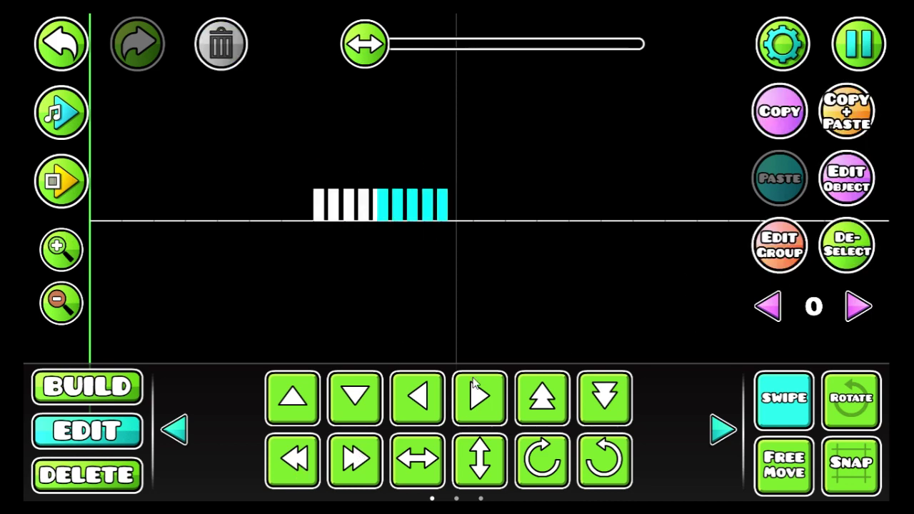
{"action": "left_click", "coordinate": [471, 390]}
{"action": "left_click", "coordinate": [471, 389]}
{"action": "left_click", "coordinate": [472, 390]}
{"action": "left_click", "coordinate": [846, 245]}
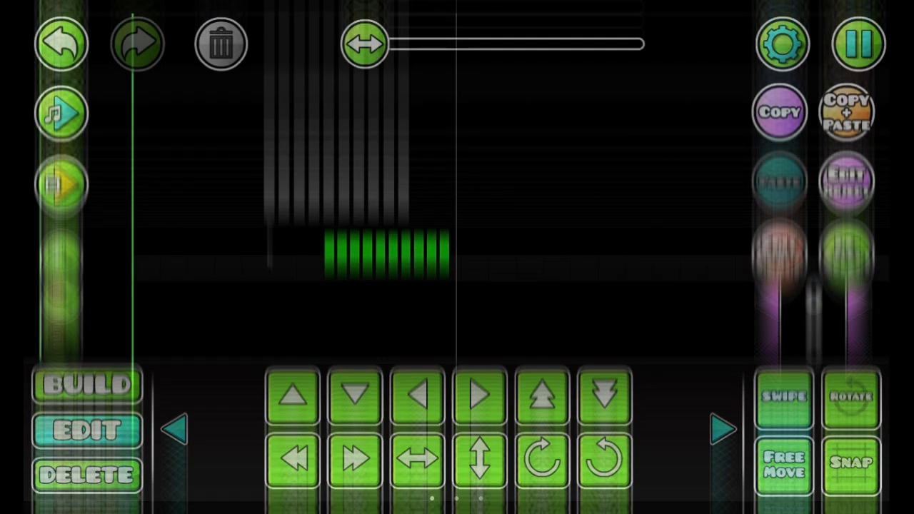
Add all ten bars to group 1 and enable Dont Fade for them.
{"action": "left_click", "coordinate": [313, 203]}
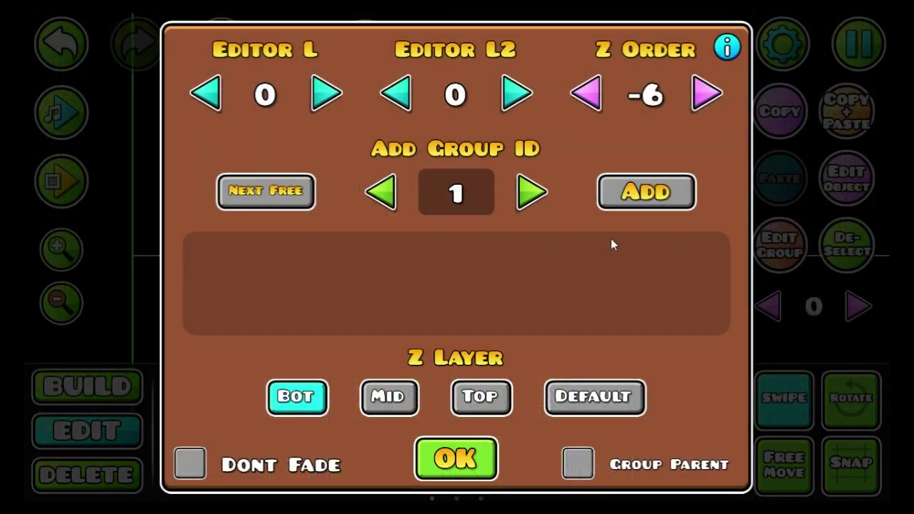
{"action": "left_click", "coordinate": [646, 191]}
{"action": "left_click", "coordinate": [202, 457]}
{"action": "left_click", "coordinate": [455, 458]}
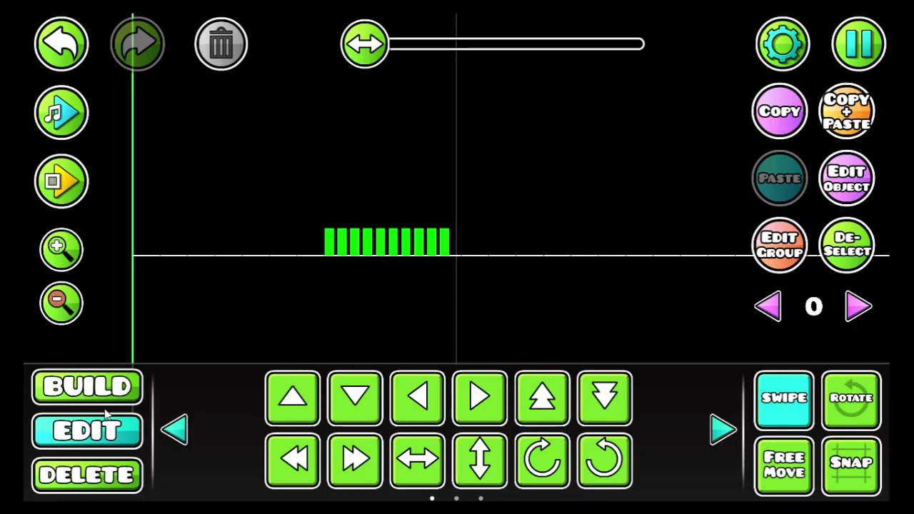
{"action": "left_click", "coordinate": [784, 397]}
Place a Move trigger high above the ground near the start of the level, before the bars.
{"action": "left_click", "coordinate": [87, 387]}
{"action": "left_click", "coordinate": [714, 351]}
{"action": "left_click", "coordinate": [541, 457]}
{"action": "scroll", "coordinate": [417, 260], "scroll_direction": "up", "scroll_amount": 3}
{"action": "left_click", "coordinate": [187, 85]}
Configure the Move trigger to target group 1 with a move time of 10.00 and Lock to Player X enabled.
{"action": "left_click", "coordinate": [848, 179]}
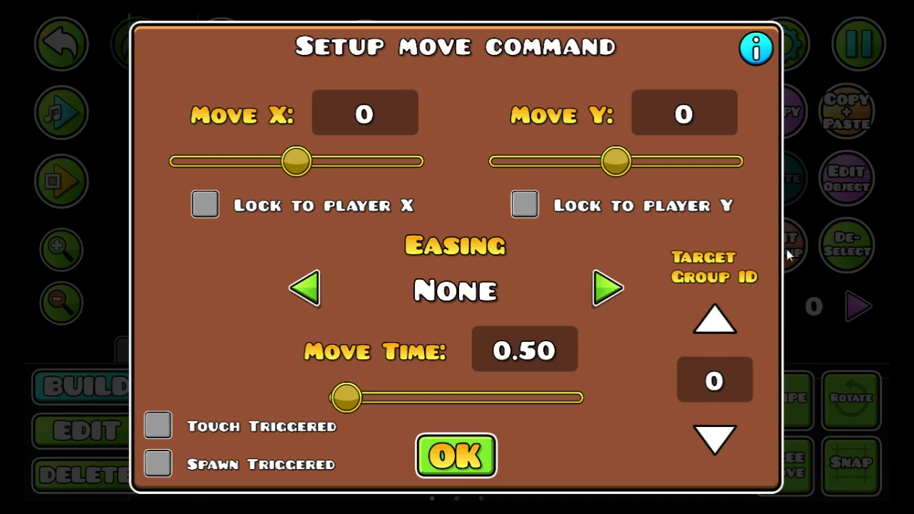
{"action": "left_click", "coordinate": [715, 323]}
{"action": "left_click_drag", "start_coordinate": [384, 396], "coordinate": [645, 382]}
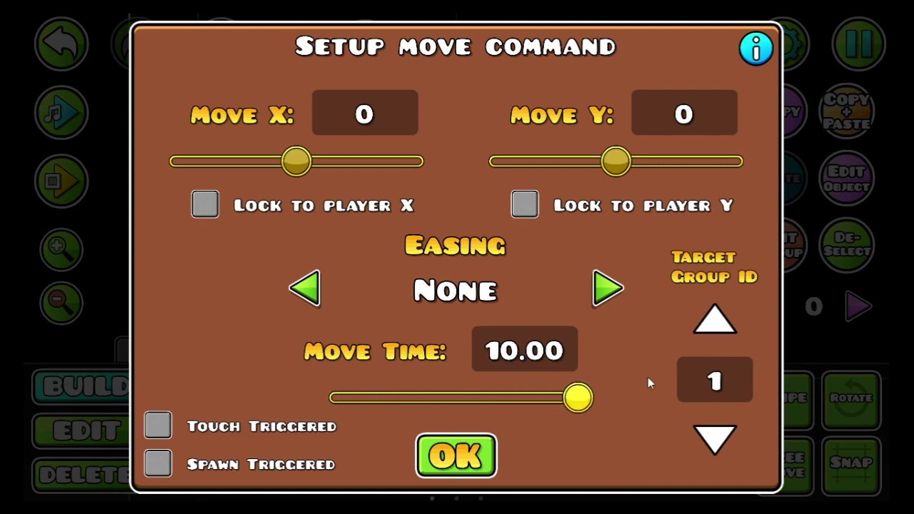
{"action": "left_click", "coordinate": [207, 213]}
{"action": "left_click", "coordinate": [446, 457]}
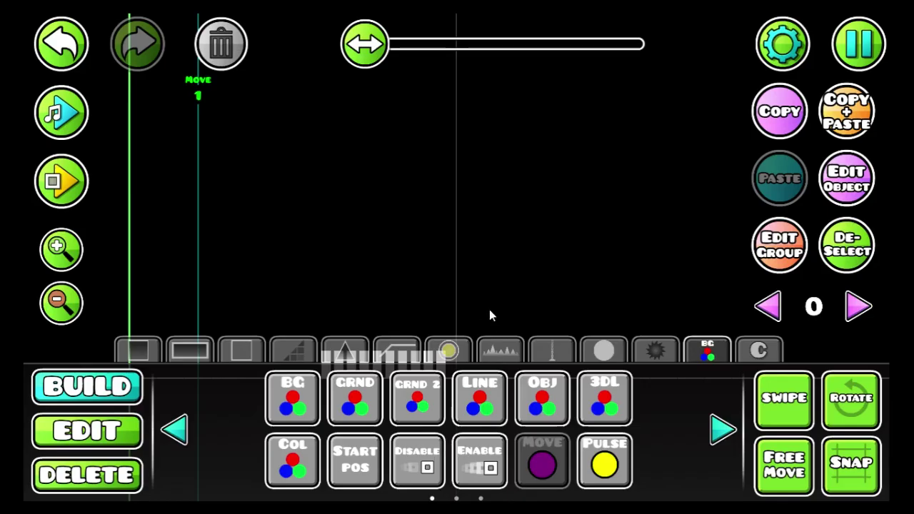
Select only the first bar of the row and add it to group 2.
{"action": "key", "text": "2"}
{"action": "left_click_drag", "start_coordinate": [325, 258], "coordinate": [295, 244]}
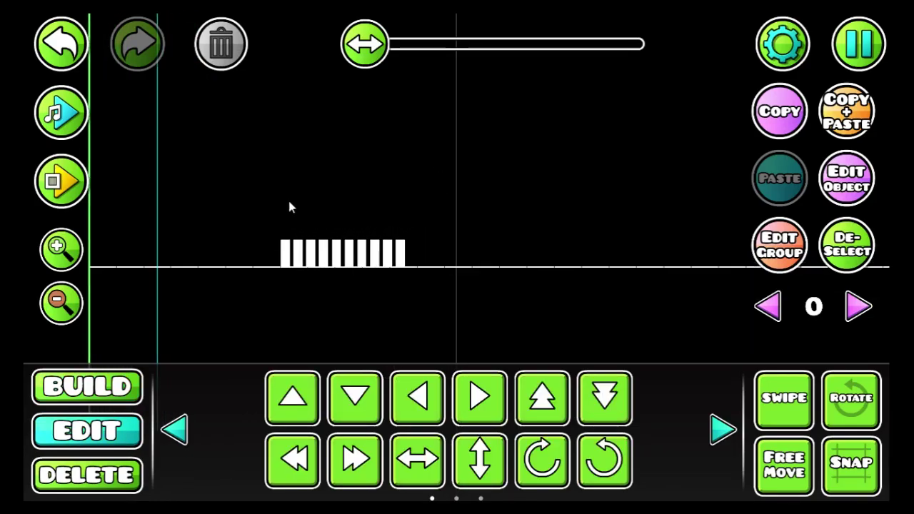
{"action": "left_click", "coordinate": [782, 396]}
{"action": "left_click", "coordinate": [841, 266]}
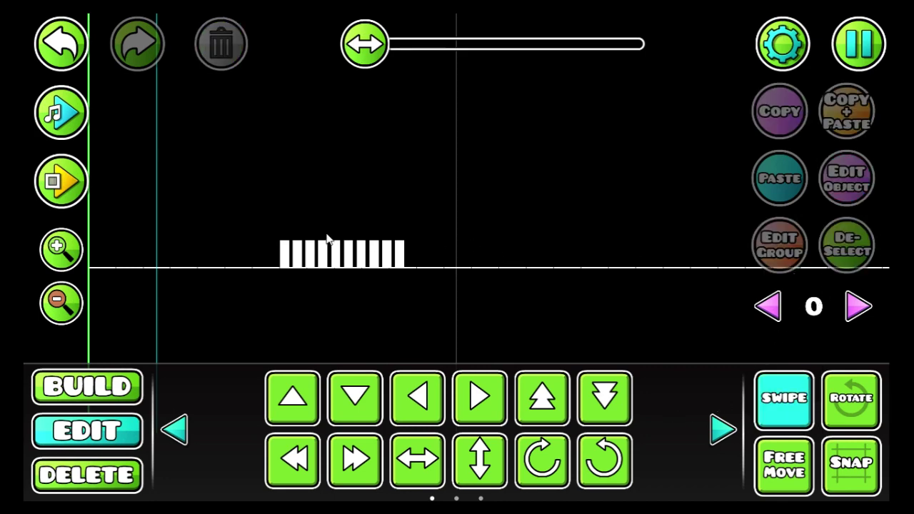
{"action": "left_click", "coordinate": [285, 246]}
{"action": "left_click", "coordinate": [287, 269]}
{"action": "left_click", "coordinate": [773, 250]}
{"action": "left_click", "coordinate": [262, 194]}
{"action": "left_click", "coordinate": [617, 198]}
{"action": "left_click", "coordinate": [465, 458]}
Select only the second bar and add it to the next free group, 3.
{"action": "left_click", "coordinate": [850, 261]}
{"action": "left_click", "coordinate": [296, 253]}
{"action": "left_click", "coordinate": [779, 244]}
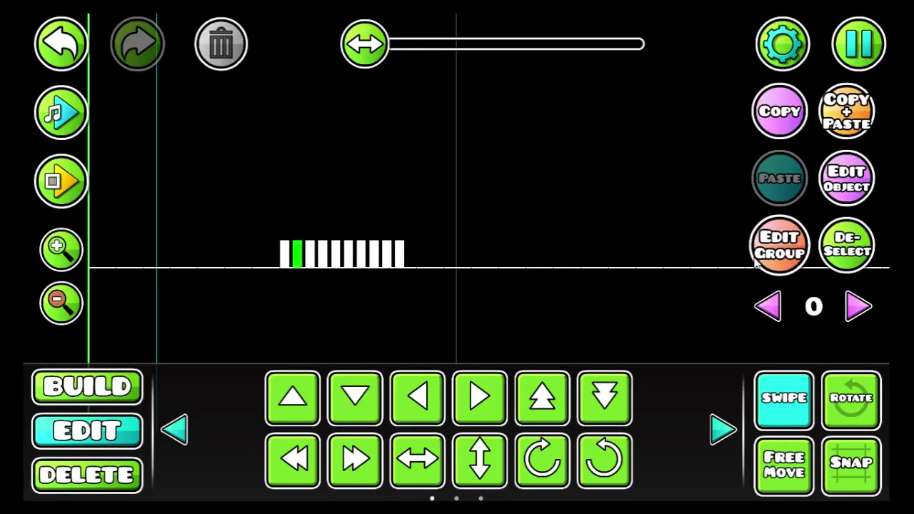
{"action": "left_click", "coordinate": [266, 190]}
{"action": "left_click", "coordinate": [289, 186]}
{"action": "left_click", "coordinate": [610, 206]}
{"action": "left_click", "coordinate": [435, 444]}
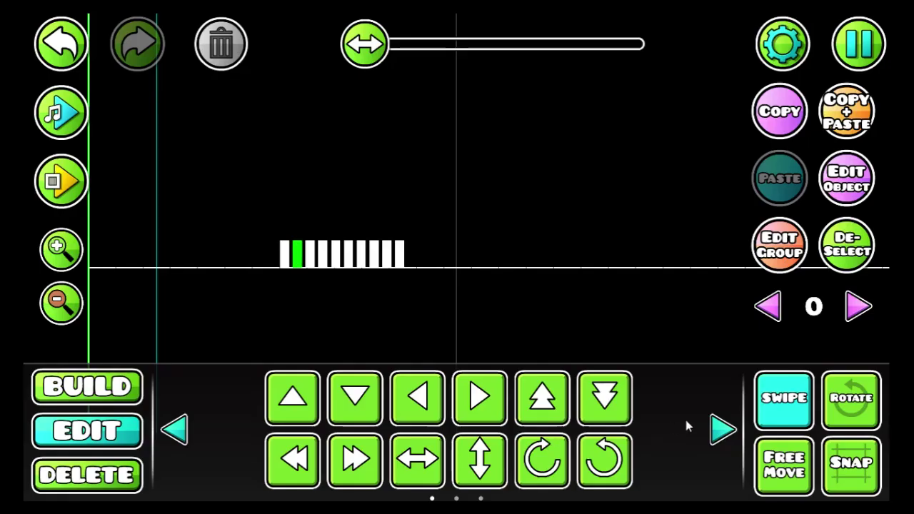
Add the third bar of the row to group 4.
{"action": "left_click", "coordinate": [309, 262]}
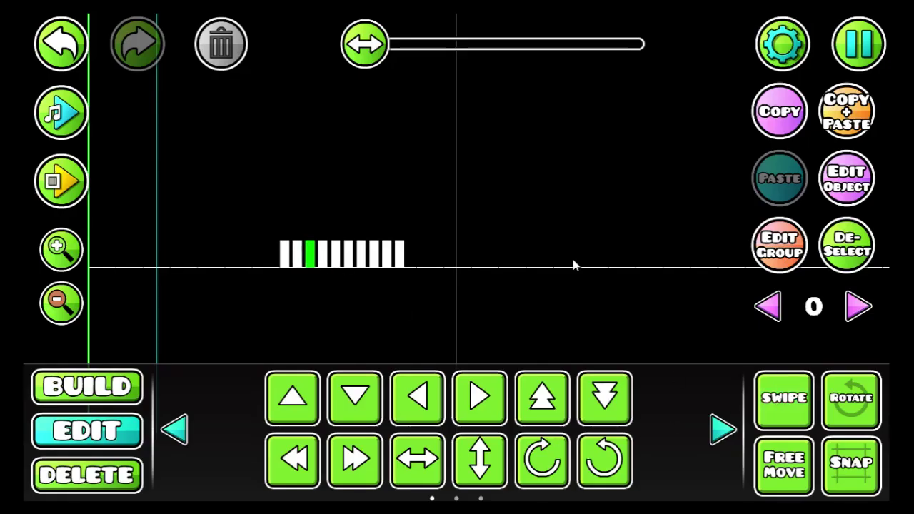
{"action": "left_click", "coordinate": [779, 244]}
{"action": "left_click", "coordinate": [532, 193]}
{"action": "left_click", "coordinate": [638, 192]}
{"action": "left_click", "coordinate": [455, 459]}
Add the fourth bar of the row to group 5.
{"action": "left_click", "coordinate": [321, 261]}
{"action": "left_click", "coordinate": [779, 245]}
{"action": "left_click", "coordinate": [529, 194]}
{"action": "left_click", "coordinate": [621, 201]}
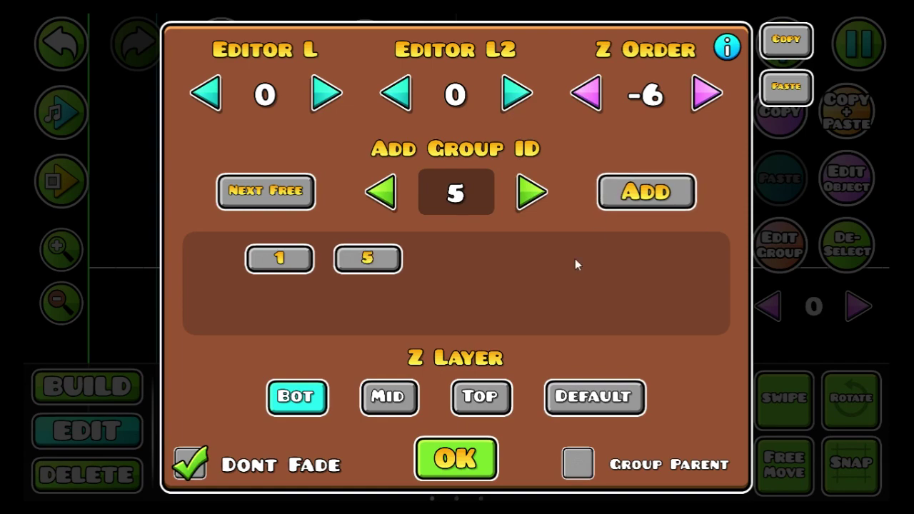
{"action": "left_click", "coordinate": [461, 460]}
Add the fifth bar of the row to group 6.
{"action": "left_click", "coordinate": [336, 262]}
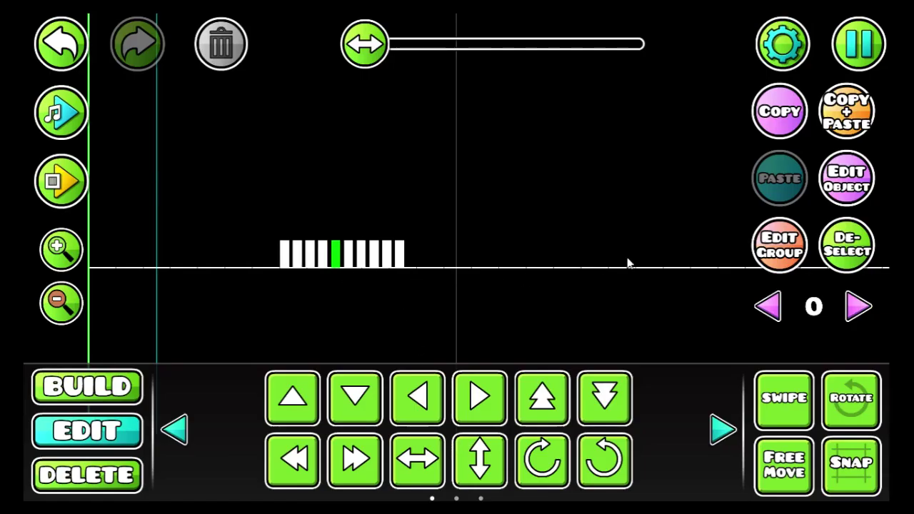
{"action": "left_click", "coordinate": [779, 245]}
{"action": "left_click", "coordinate": [531, 193]}
{"action": "left_click", "coordinate": [621, 196]}
{"action": "left_click", "coordinate": [462, 458]}
Add the sixth, seventh and eighth bars to groups 7, 8 and 9 respectively.
{"action": "left_click", "coordinate": [361, 262]}
{"action": "left_click", "coordinate": [779, 245]}
{"action": "left_click", "coordinate": [528, 194]}
{"action": "left_click", "coordinate": [621, 197]}
{"action": "left_click", "coordinate": [462, 459]}
{"action": "left_click", "coordinate": [374, 261]}
{"action": "left_click", "coordinate": [469, 455]}
Add the ninth and tenth bars to groups 10 and 11 respectively.
{"action": "left_click", "coordinate": [387, 261]}
{"action": "left_click", "coordinate": [779, 244]}
{"action": "left_click", "coordinate": [531, 193]}
{"action": "left_click", "coordinate": [620, 194]}
{"action": "left_click", "coordinate": [461, 459]}
{"action": "left_click", "coordinate": [400, 261]}
{"action": "left_click", "coordinate": [778, 244]}
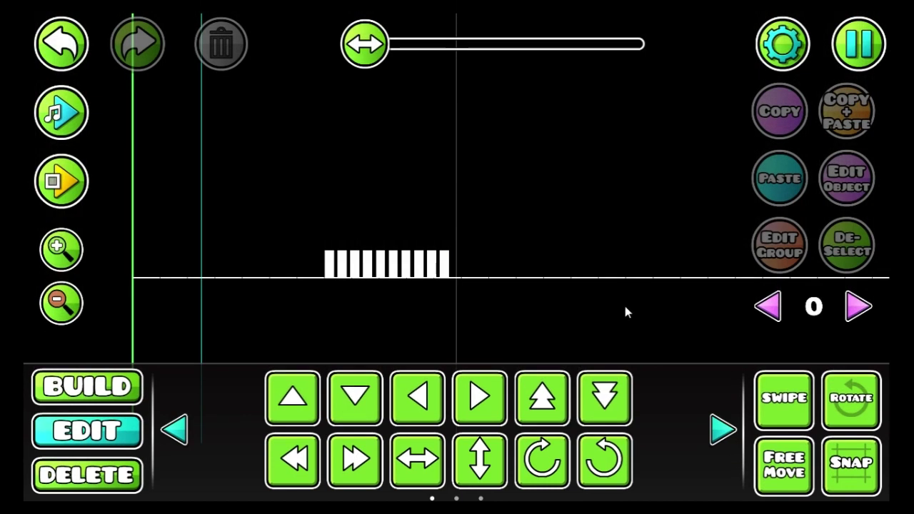
Select all ten bars and check their combined group IDs.
{"action": "left_click_drag", "start_coordinate": [453, 250], "coordinate": [386, 275]}
{"action": "left_click_drag", "start_coordinate": [394, 270], "coordinate": [460, 297]}
{"action": "left_click", "coordinate": [780, 245]}
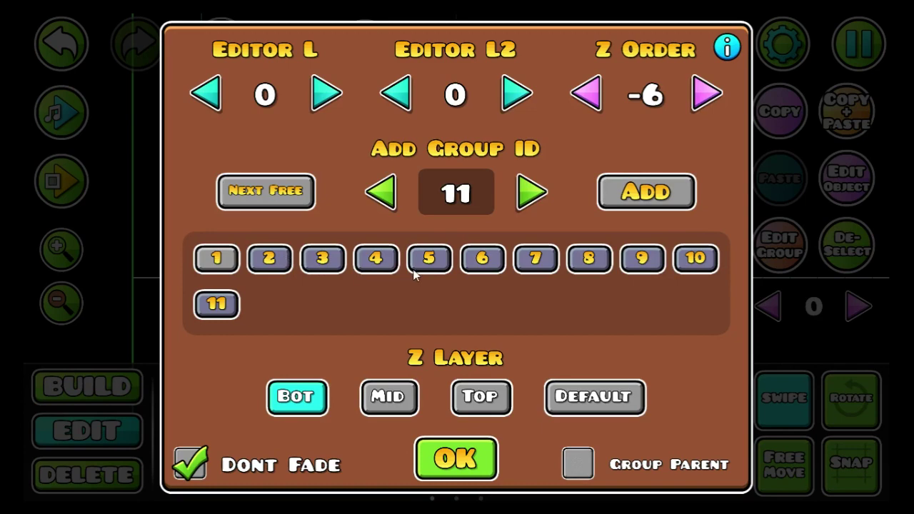
{"action": "left_click", "coordinate": [463, 446]}
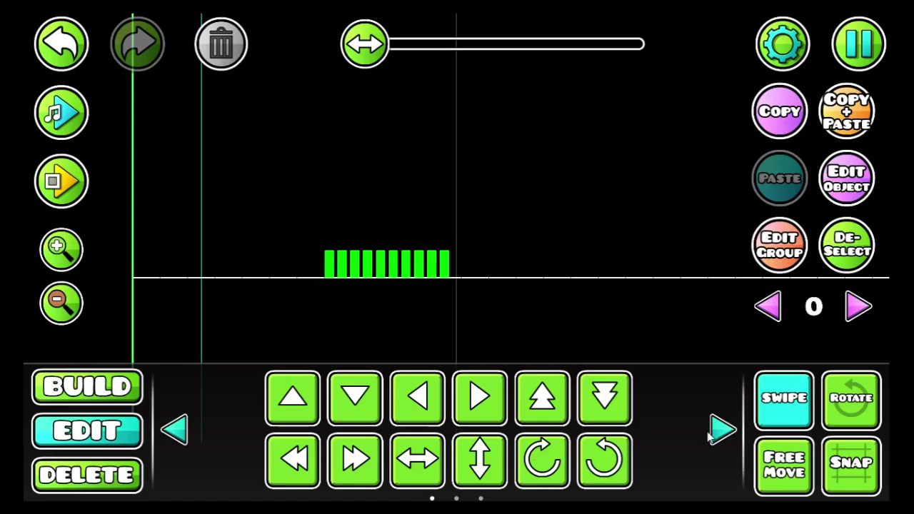
{"action": "left_click", "coordinate": [843, 261]}
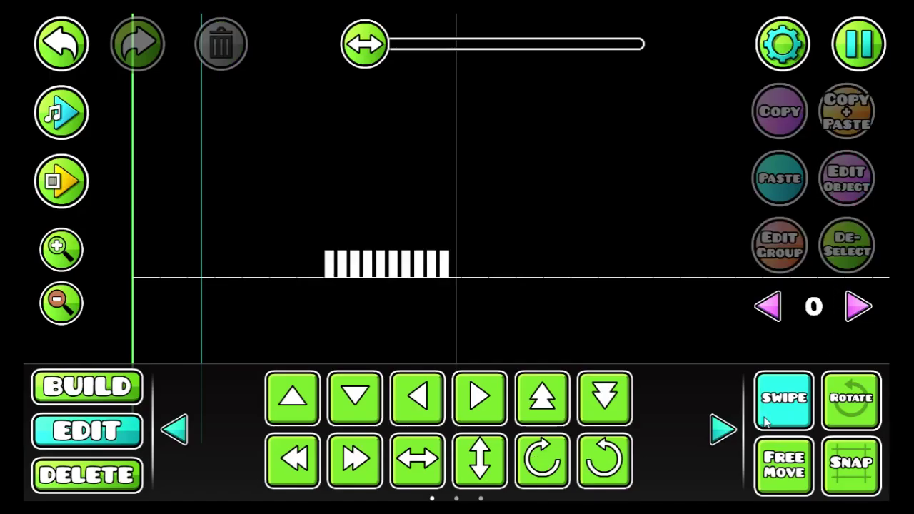
Duplicate the row of ten bars downwards below the ground line so each column is three blocks tall.
{"action": "left_click_drag", "start_coordinate": [487, 264], "coordinate": [331, 304]}
{"action": "left_click", "coordinate": [329, 265]}
{"action": "left_click", "coordinate": [848, 114]}
{"action": "left_click", "coordinate": [606, 402]}
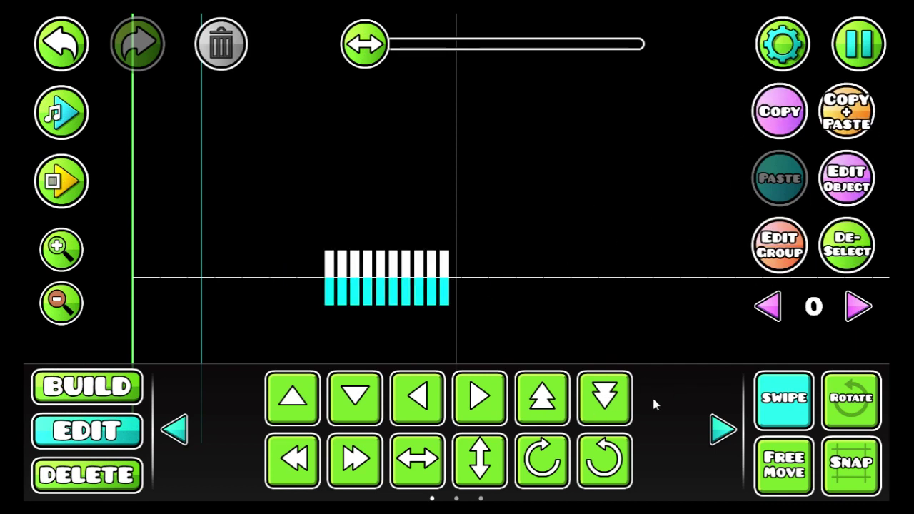
{"action": "left_click", "coordinate": [480, 460]}
{"action": "left_click", "coordinate": [783, 398]}
{"action": "left_click", "coordinate": [846, 245]}
{"action": "left_click_drag", "start_coordinate": [498, 327], "coordinate": [461, 298]}
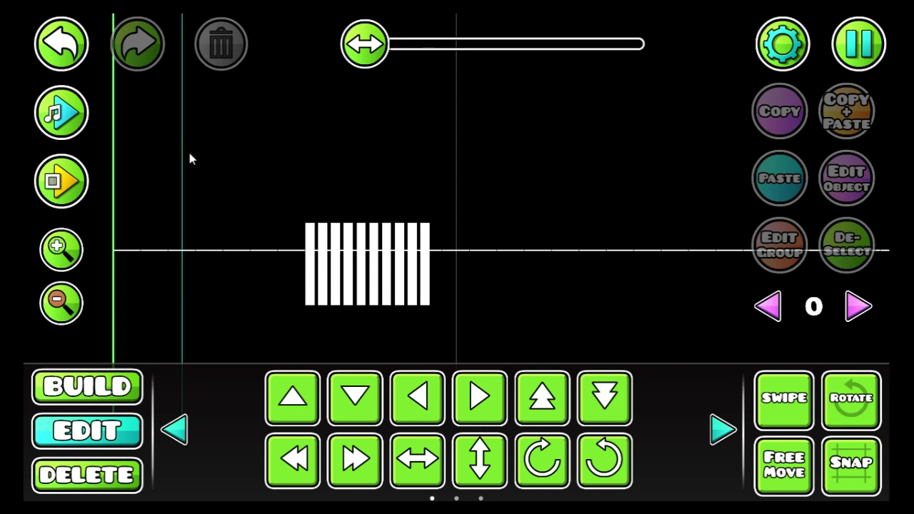
Playtest the level to check that the bars follow the player, and stop the playtest.
{"action": "left_click", "coordinate": [62, 179]}
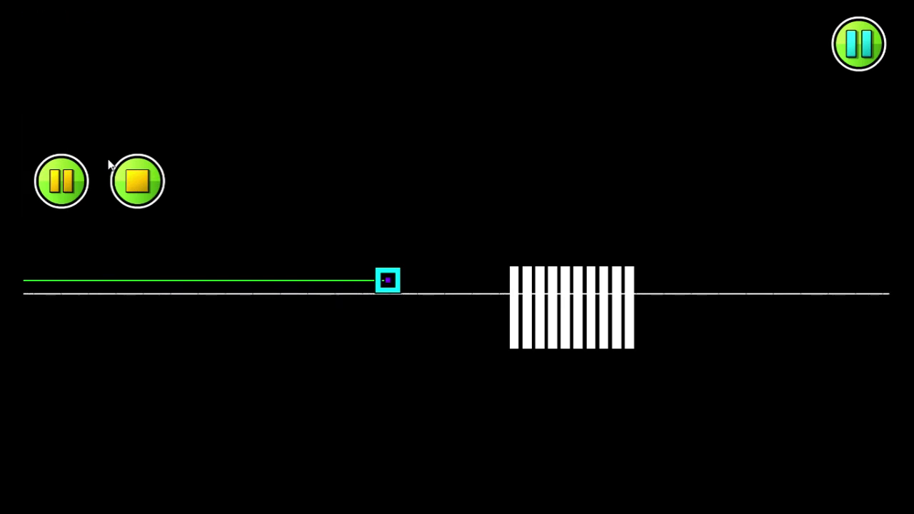
{"action": "left_click", "coordinate": [140, 180]}
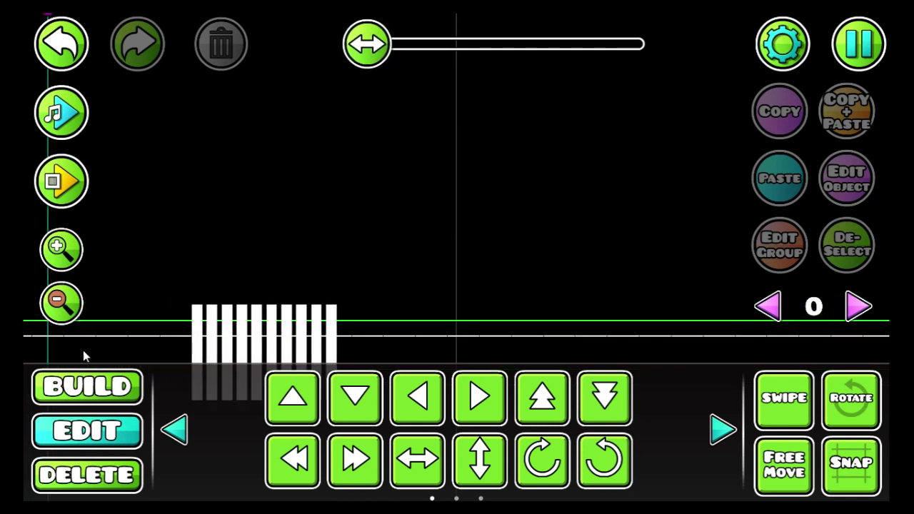
{"action": "left_click", "coordinate": [61, 297]}
{"action": "left_click", "coordinate": [61, 296]}
{"action": "left_click", "coordinate": [91, 382]}
{"action": "left_click_drag", "start_coordinate": [335, 271], "coordinate": [320, 271]}
{"action": "left_click_drag", "start_coordinate": [368, 197], "coordinate": [437, 238]}
{"action": "left_click_drag", "start_coordinate": [376, 214], "coordinate": [361, 131]}
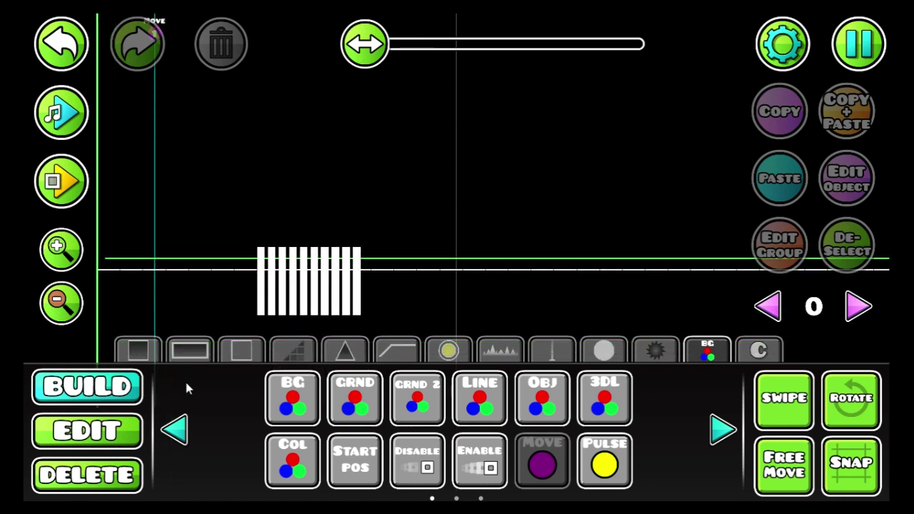
Select all the bar columns, add them to the next free group, 12, and return to build mode.
{"action": "left_click", "coordinate": [106, 428]}
{"action": "left_click", "coordinate": [761, 390]}
{"action": "left_click_drag", "start_coordinate": [483, 232], "coordinate": [279, 317]}
{"action": "left_click", "coordinate": [780, 245]}
{"action": "left_click", "coordinate": [266, 191]}
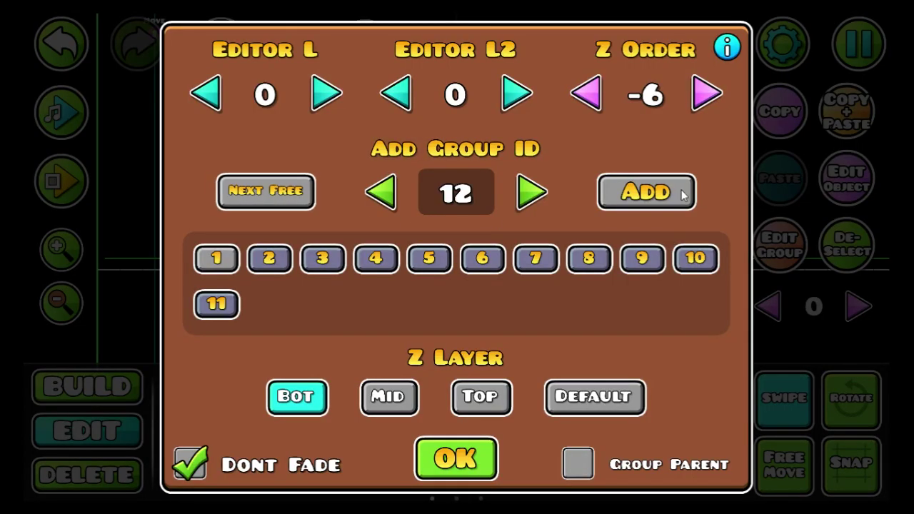
{"action": "left_click", "coordinate": [683, 197]}
{"action": "left_click", "coordinate": [455, 460]}
{"action": "left_click", "coordinate": [785, 397]}
{"action": "left_click", "coordinate": [140, 389]}
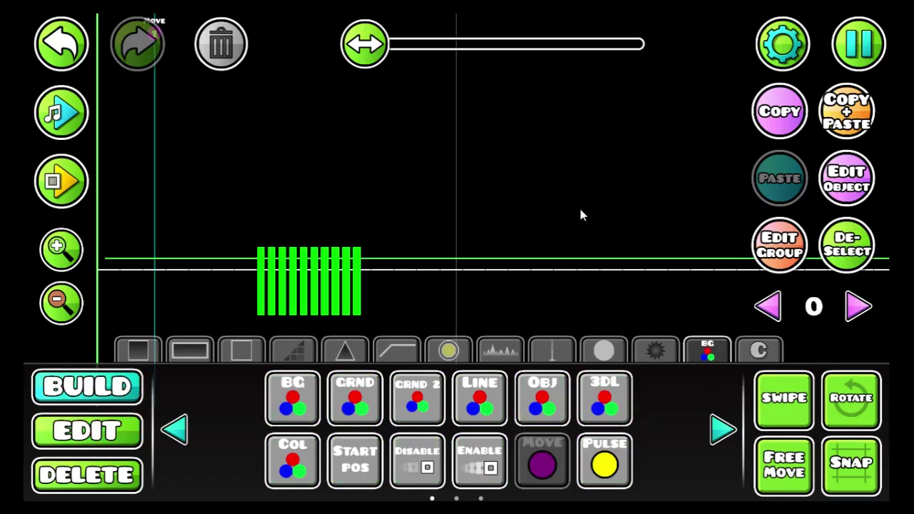
Play the song in the editor and place a Move trigger above the ground at the point where playback is stopped.
{"action": "left_click_drag", "start_coordinate": [513, 212], "coordinate": [470, 283]}
{"action": "left_click", "coordinate": [84, 115]}
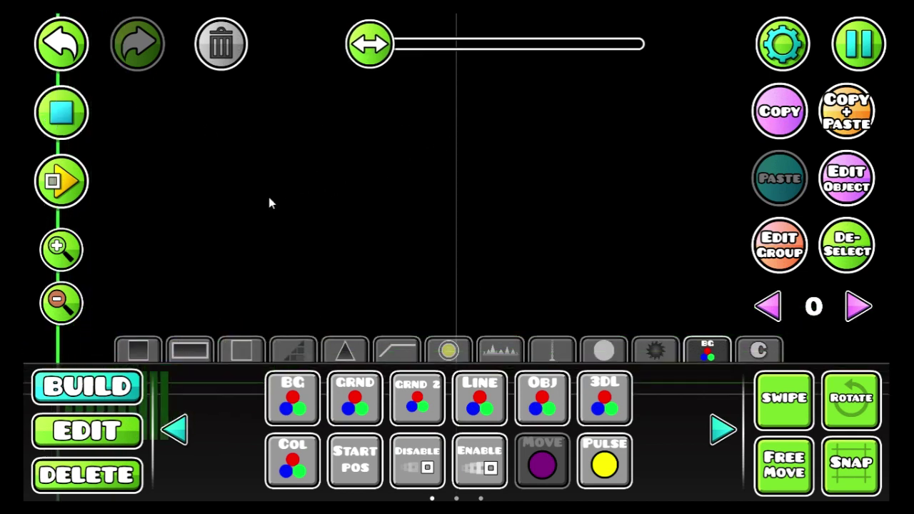
{"action": "left_click", "coordinate": [71, 115]}
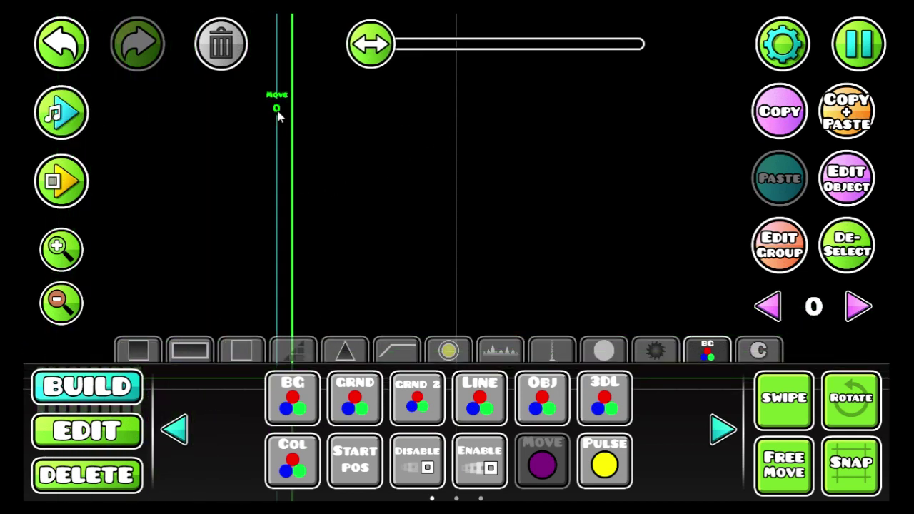
Configure the new Move trigger with target group 12, Ease In Out easing, move time .25 and Move Y 10.
{"action": "left_click", "coordinate": [854, 178]}
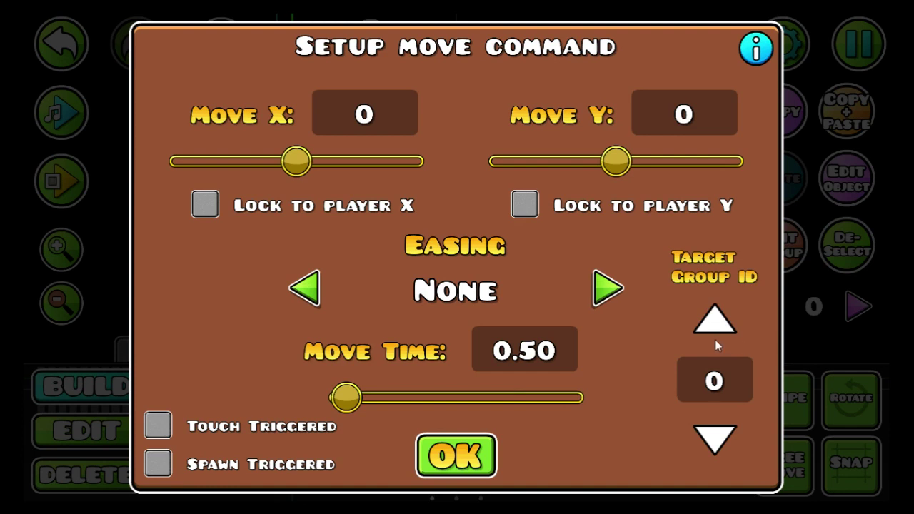
{"action": "type", "text": "12"}
{"action": "left_click", "coordinate": [606, 294]}
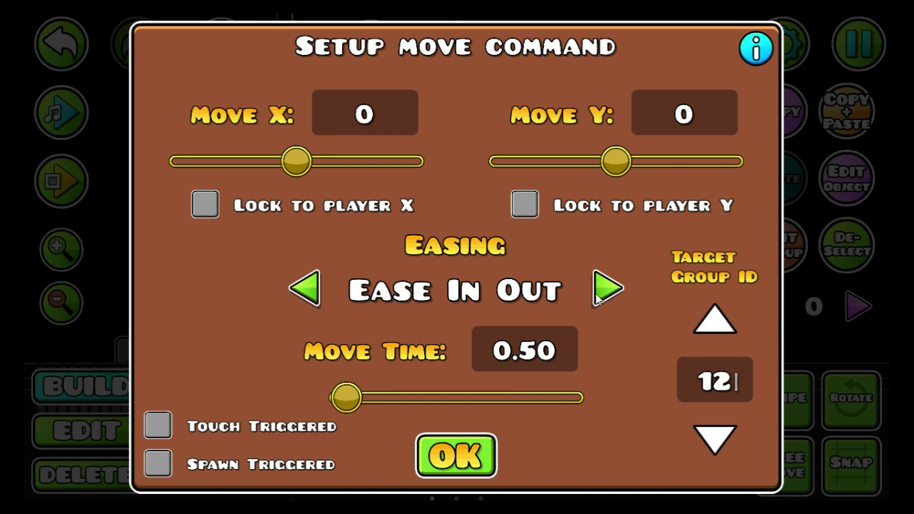
{"action": "left_click", "coordinate": [542, 355]}
{"action": "key", "text": "BackSpace"}
{"action": "key", "text": "BackSpace"}
{"action": "key", "text": "BackSpace"}
{"action": "key", "text": "BackSpace"}
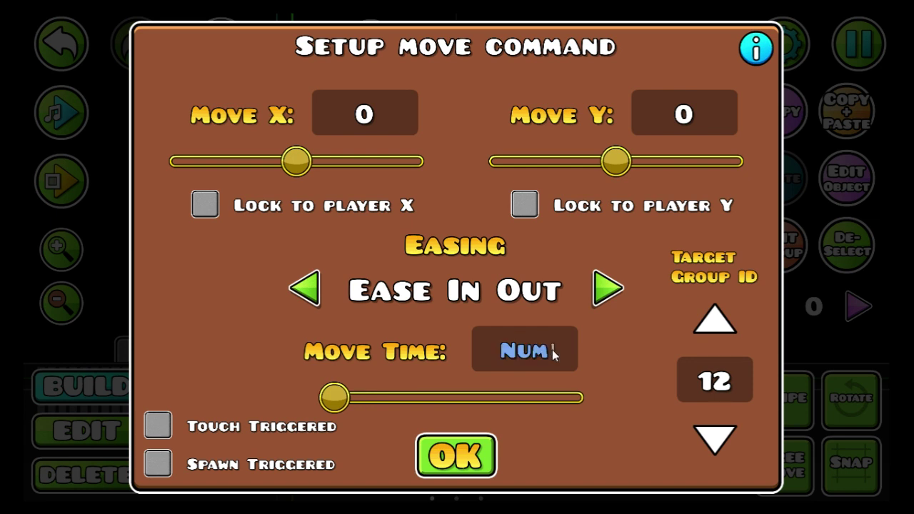
{"action": "type", "text": ".25"}
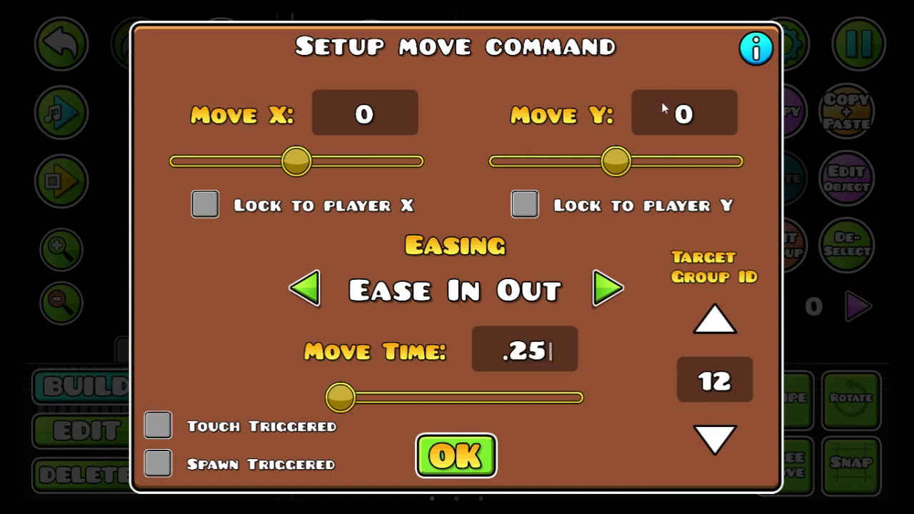
{"action": "left_click", "coordinate": [678, 119]}
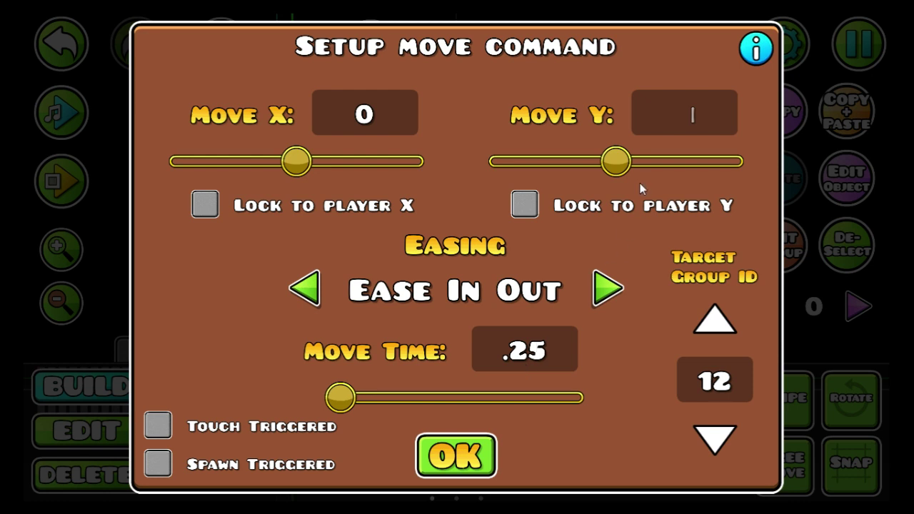
{"action": "type", "text": "10"}
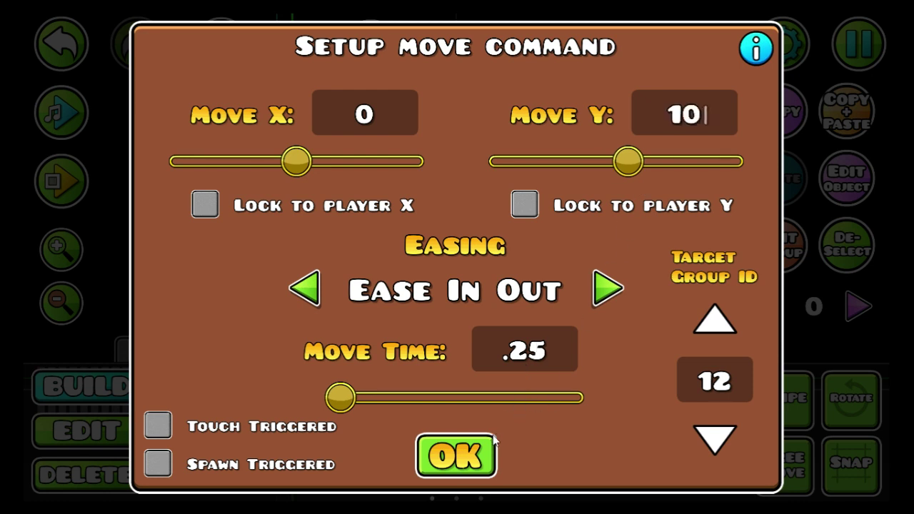
{"action": "left_click", "coordinate": [480, 446]}
Duplicate the group 12 Move trigger and shift the copy one block to the right.
{"action": "left_click", "coordinate": [135, 437]}
{"action": "left_click", "coordinate": [850, 107]}
{"action": "left_click", "coordinate": [464, 420]}
Set the copied Move trigger's move time to 0.5 and its Move Y to -10.
{"action": "left_click", "coordinate": [856, 187]}
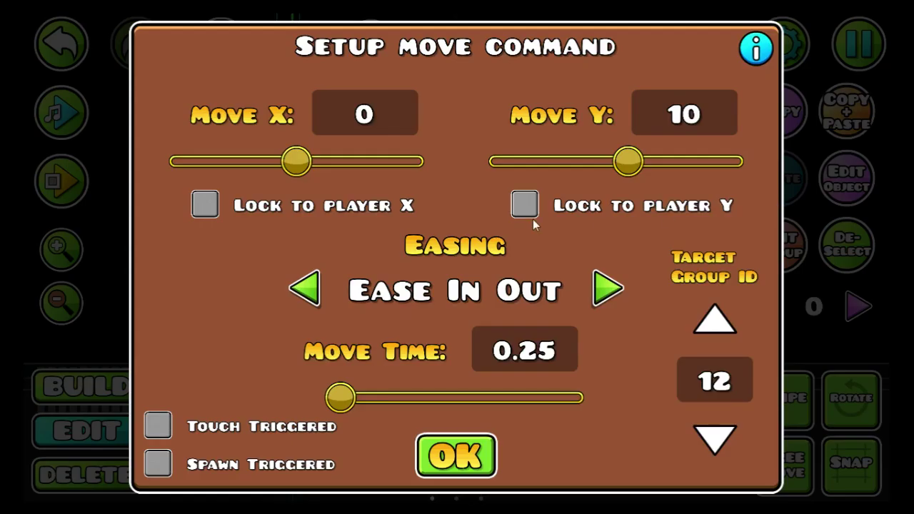
{"action": "left_click", "coordinate": [543, 345]}
{"action": "key", "text": "BackSpace"}
{"action": "key", "text": "BackSpace"}
{"action": "type", "text": "5"}
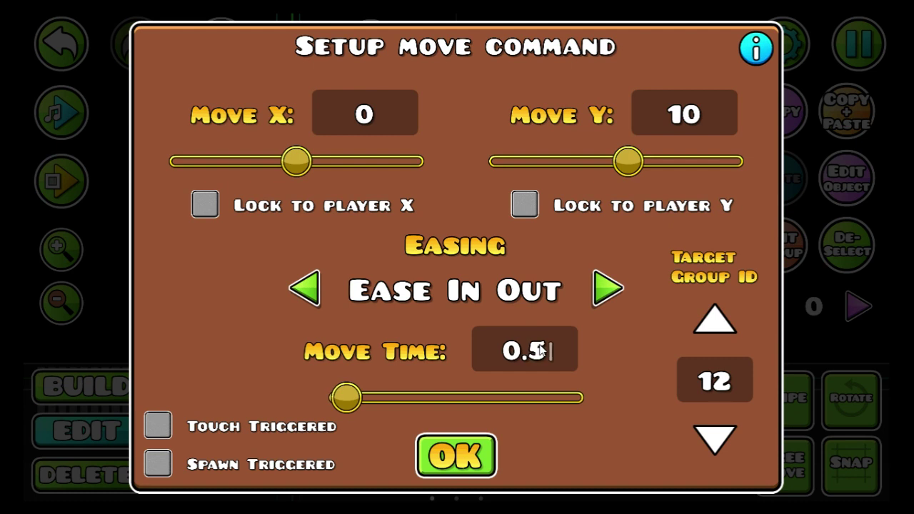
{"action": "left_click", "coordinate": [686, 102]}
{"action": "key", "text": "BackSpace"}
{"action": "key", "text": "BackSpace"}
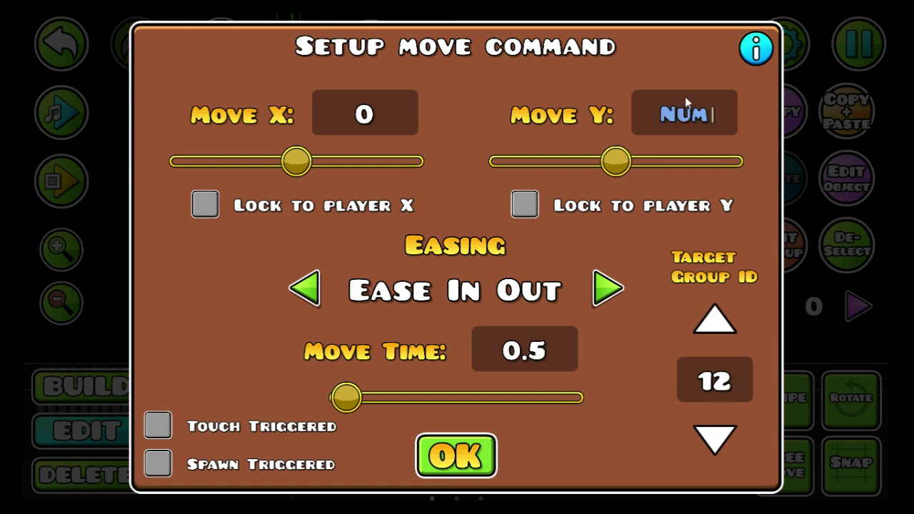
{"action": "type", "text": "-10"}
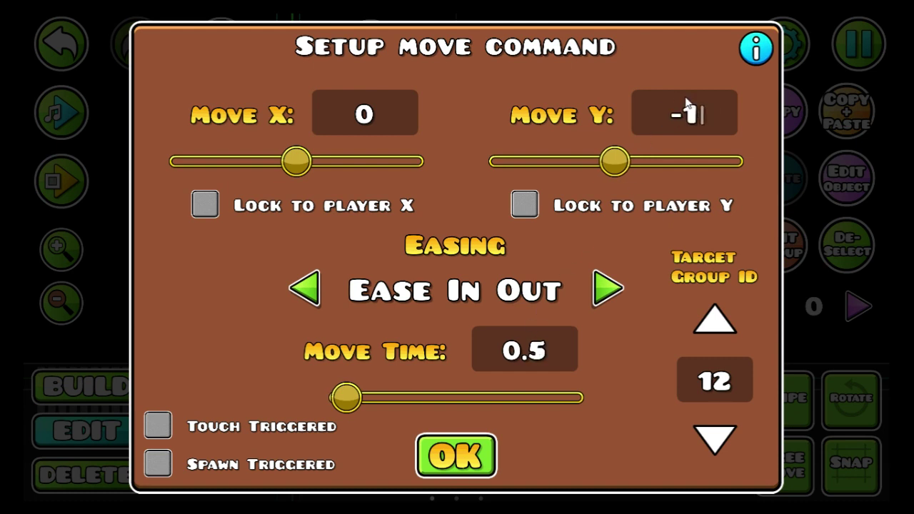
{"action": "left_click", "coordinate": [469, 441]}
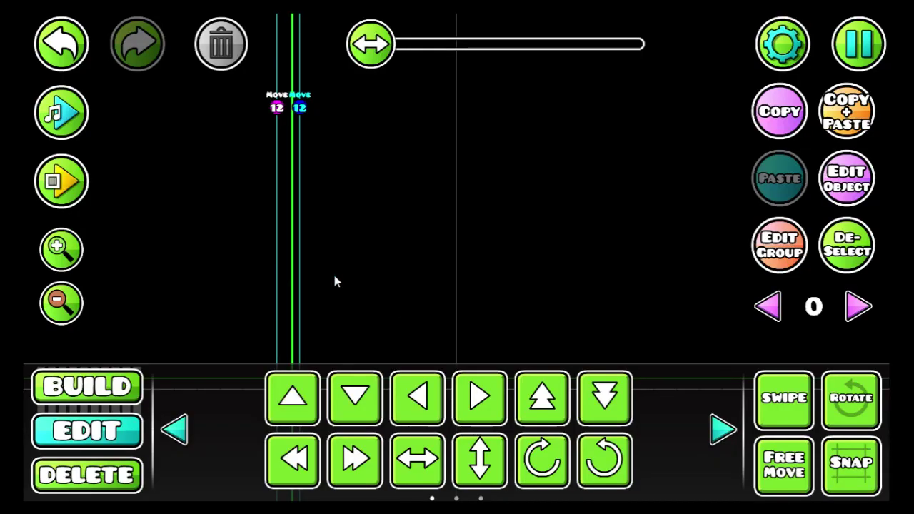
Duplicate the pair of group 12 Move triggers twice at five-block intervals to the right and playtest the level.
{"action": "left_click_drag", "start_coordinate": [300, 276], "coordinate": [388, 275]}
{"action": "left_click", "coordinate": [789, 404]}
{"action": "left_click_drag", "start_coordinate": [374, 110], "coordinate": [400, 84]}
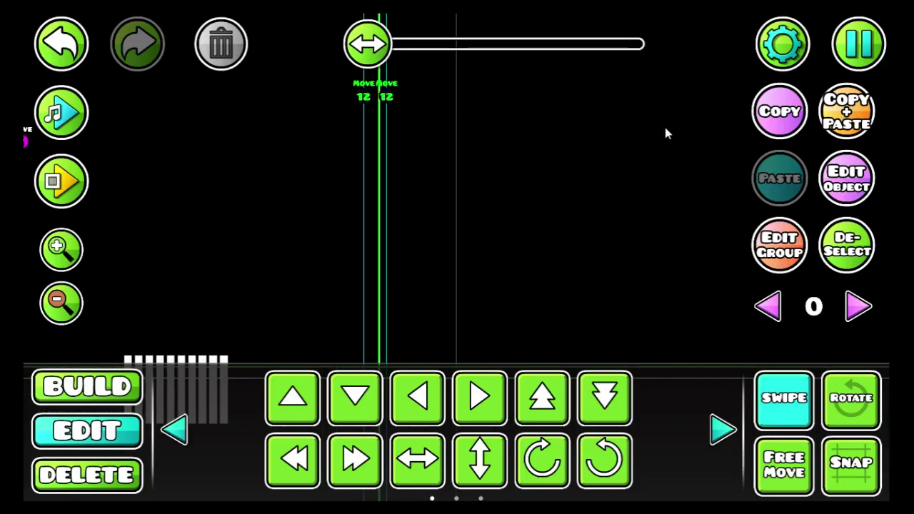
{"action": "left_click", "coordinate": [822, 121]}
{"action": "left_click", "coordinate": [723, 429]}
{"action": "left_click", "coordinate": [622, 412]}
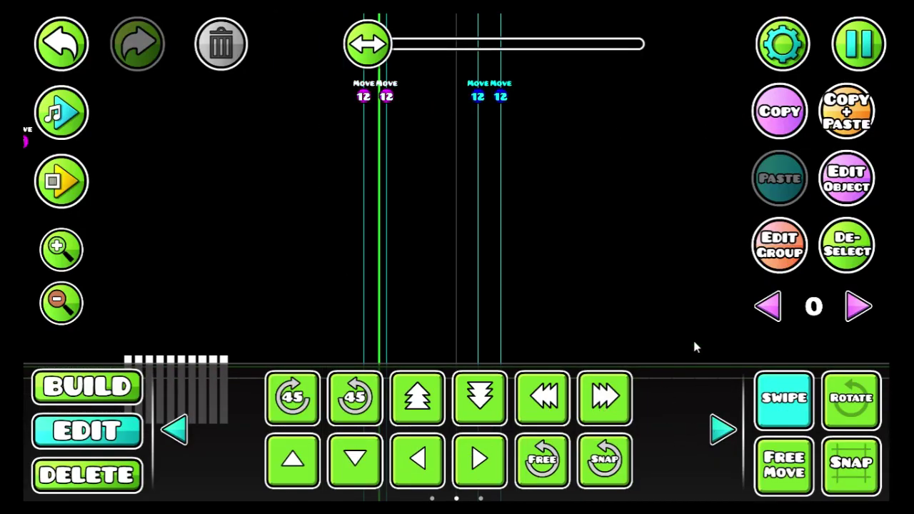
{"action": "left_click", "coordinate": [608, 393]}
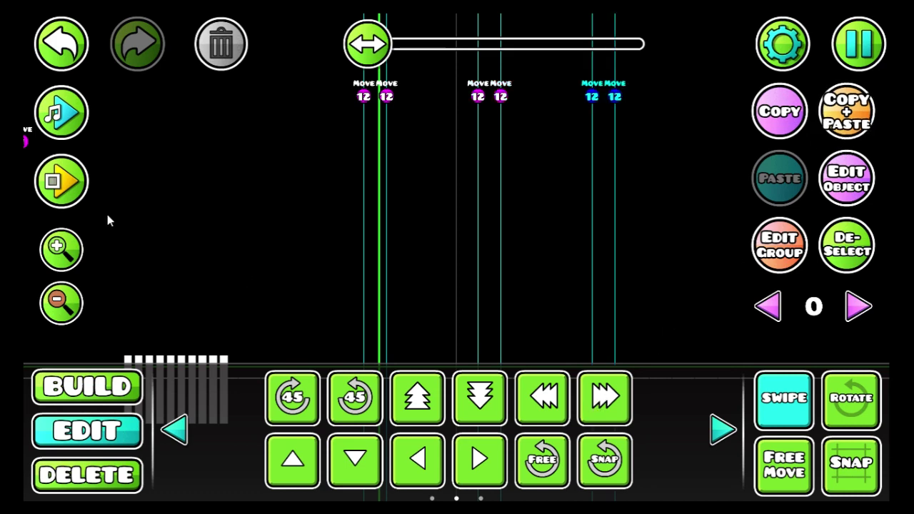
{"action": "left_click", "coordinate": [62, 181]}
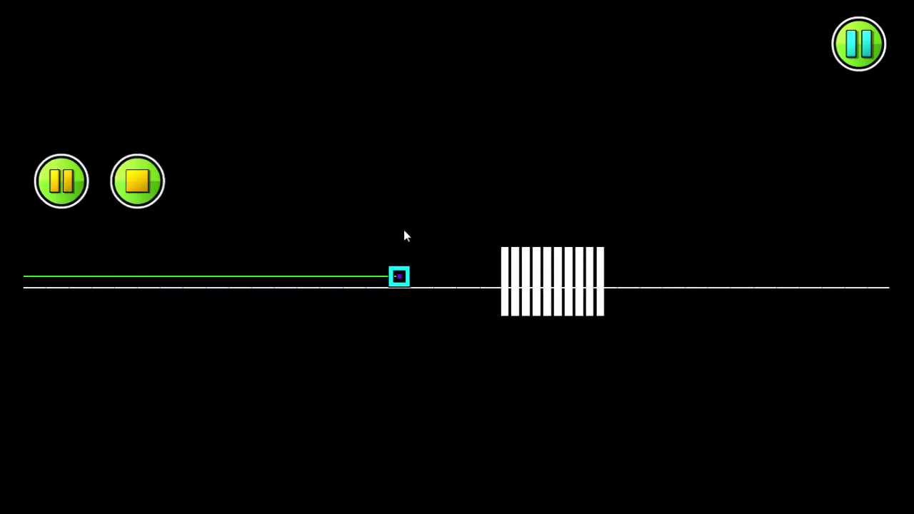
{"action": "left_click", "coordinate": [137, 181]}
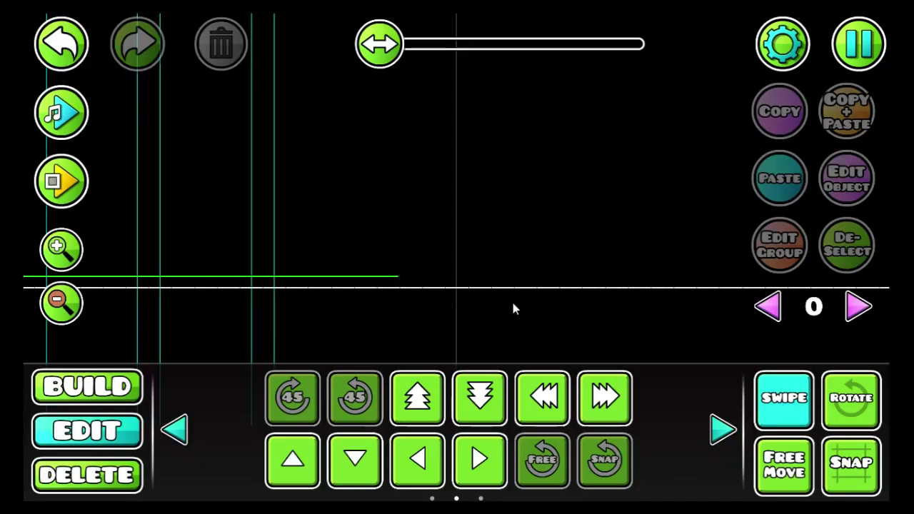
Delete the second and third pairs of group 12 Move triggers, keeping only the first pair.
{"action": "left_click", "coordinate": [786, 398]}
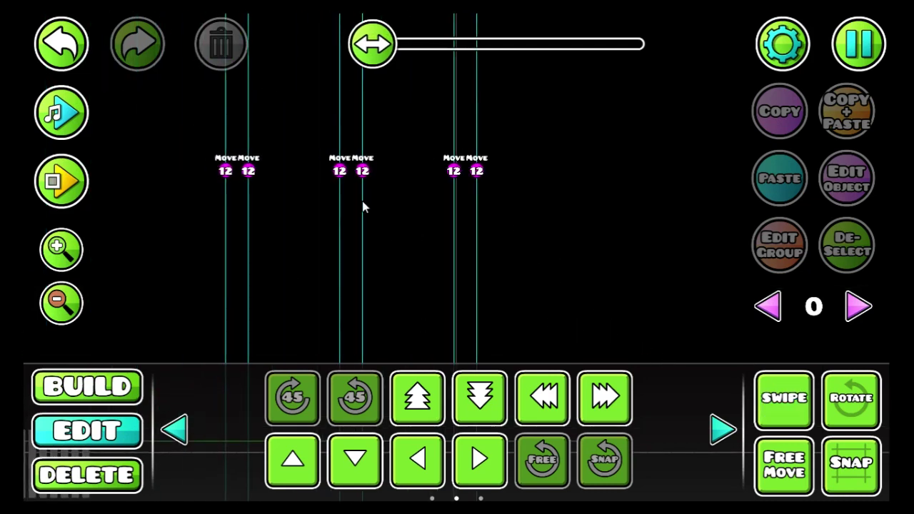
{"action": "left_click", "coordinate": [785, 398]}
{"action": "left_click_drag", "start_coordinate": [339, 190], "coordinate": [575, 147]}
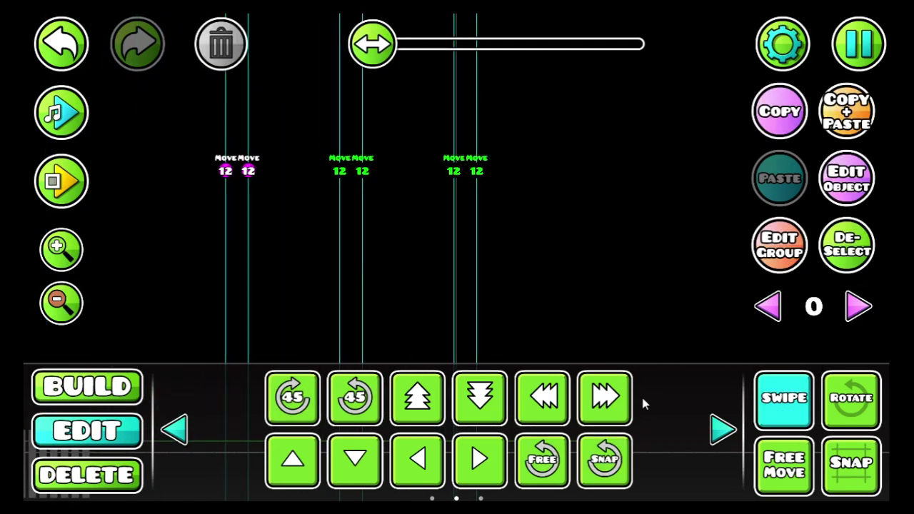
{"action": "left_click", "coordinate": [130, 464]}
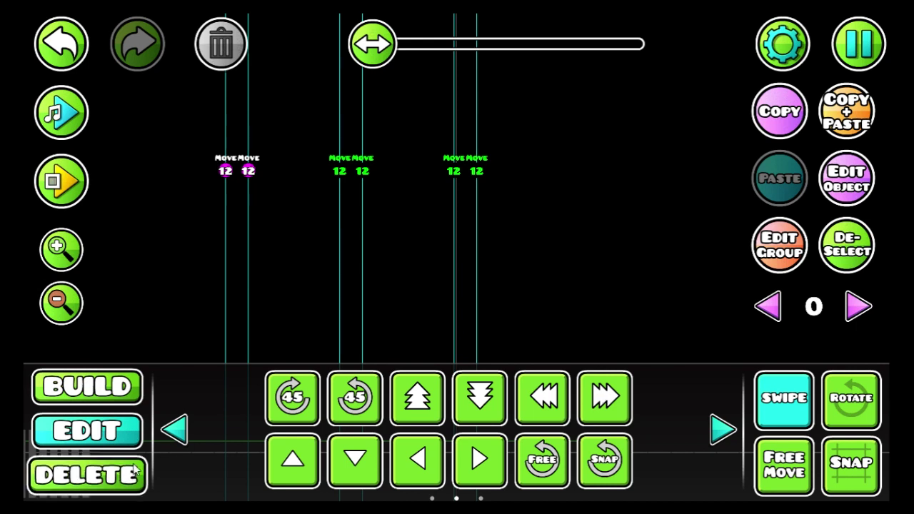
{"action": "key", "text": "Delete"}
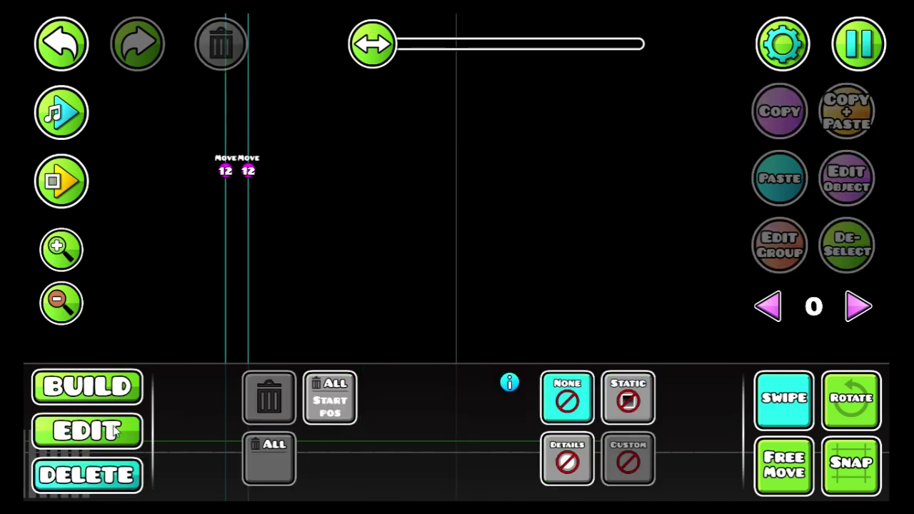
Set the move time of the first group 12 Move trigger to 0.15.
{"action": "left_click", "coordinate": [116, 428]}
{"action": "left_click", "coordinate": [226, 170]}
{"action": "left_click", "coordinate": [832, 189]}
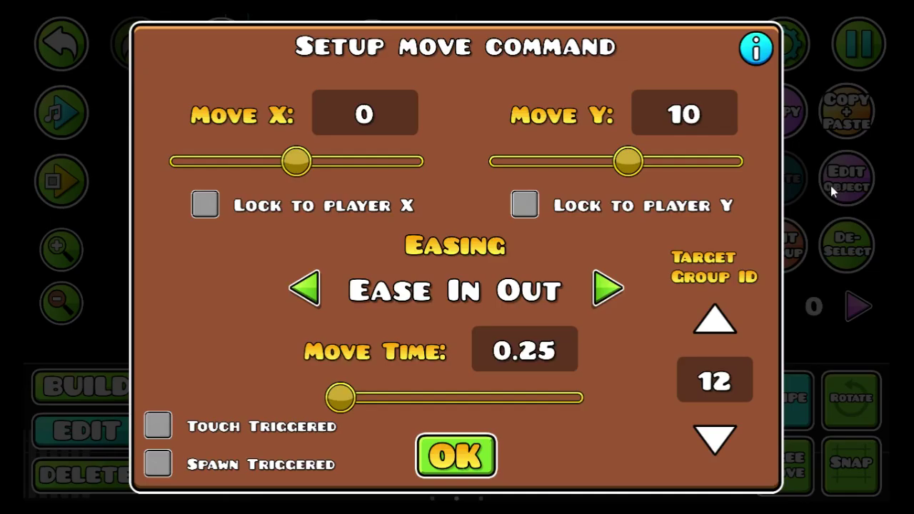
{"action": "key", "text": "BackSpace"}
{"action": "key", "text": "BackSpace"}
{"action": "key", "text": "BackSpace"}
{"action": "type", "text": ".15"}
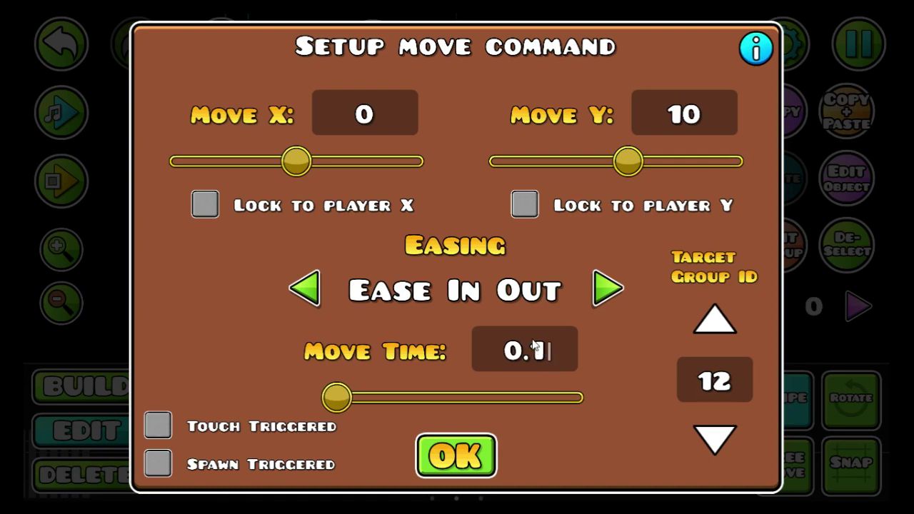
{"action": "left_click", "coordinate": [439, 452]}
Place a start position at ground level just right of the bar columns and playtest the level from it.
{"action": "left_click", "coordinate": [784, 398]}
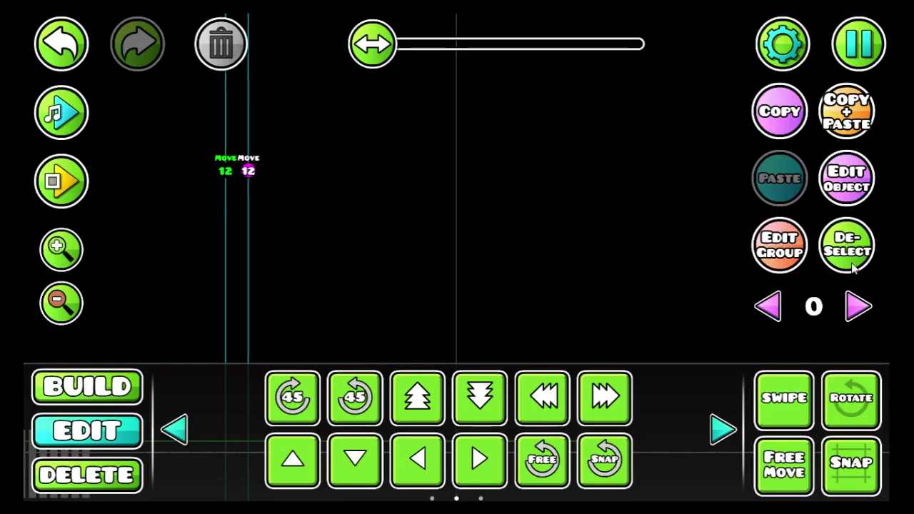
{"action": "left_click", "coordinate": [847, 245]}
{"action": "left_click", "coordinate": [248, 171]}
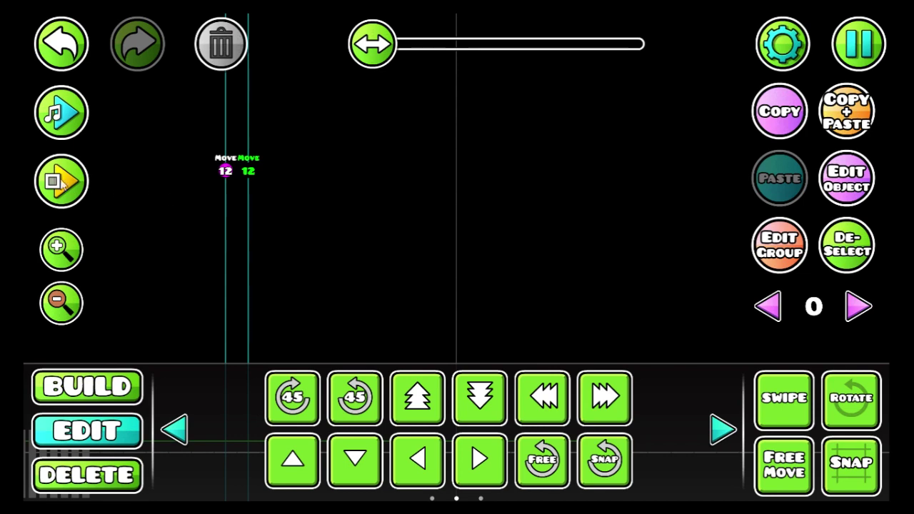
{"action": "left_click_drag", "start_coordinate": [303, 210], "coordinate": [368, 115]}
{"action": "left_click", "coordinate": [96, 381]}
{"action": "left_click_drag", "start_coordinate": [390, 250], "coordinate": [501, 203]}
{"action": "left_click", "coordinate": [355, 461]}
{"action": "left_click", "coordinate": [293, 307]}
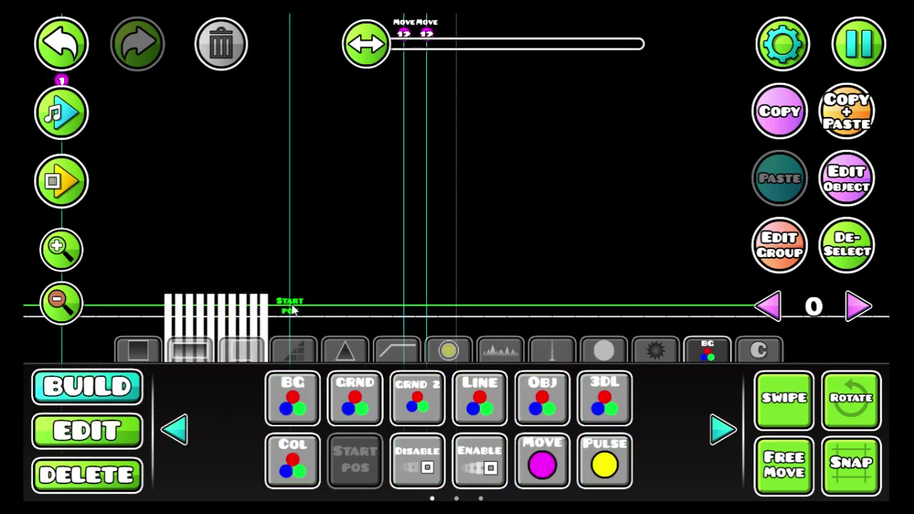
{"action": "left_click", "coordinate": [66, 203]}
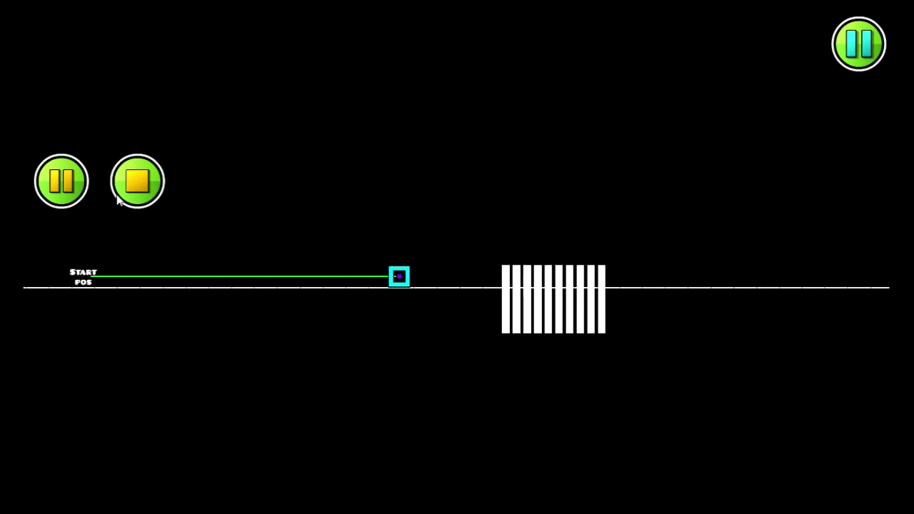
{"action": "left_click", "coordinate": [132, 188]}
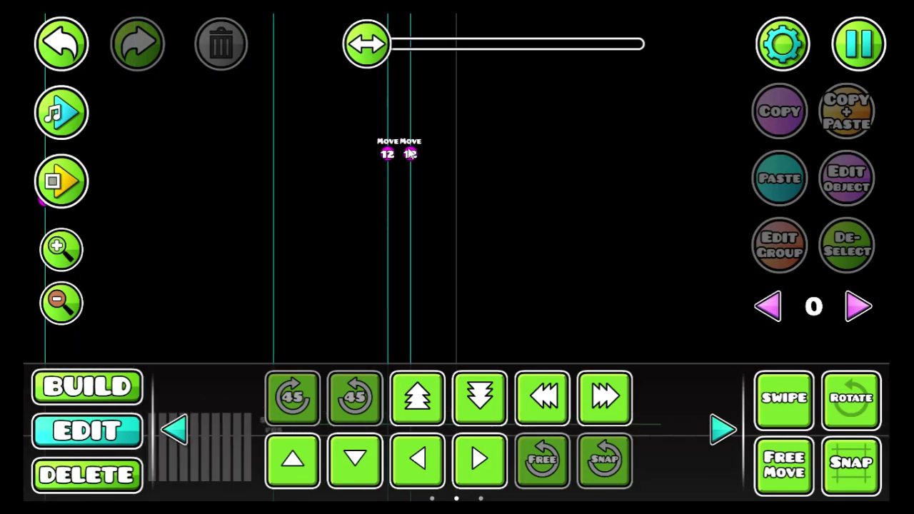
Move the second group 12 Move trigger half a block left, closer to the first one.
{"action": "left_click", "coordinate": [410, 152]}
{"action": "left_click", "coordinate": [179, 430]}
{"action": "left_click", "coordinate": [178, 429]}
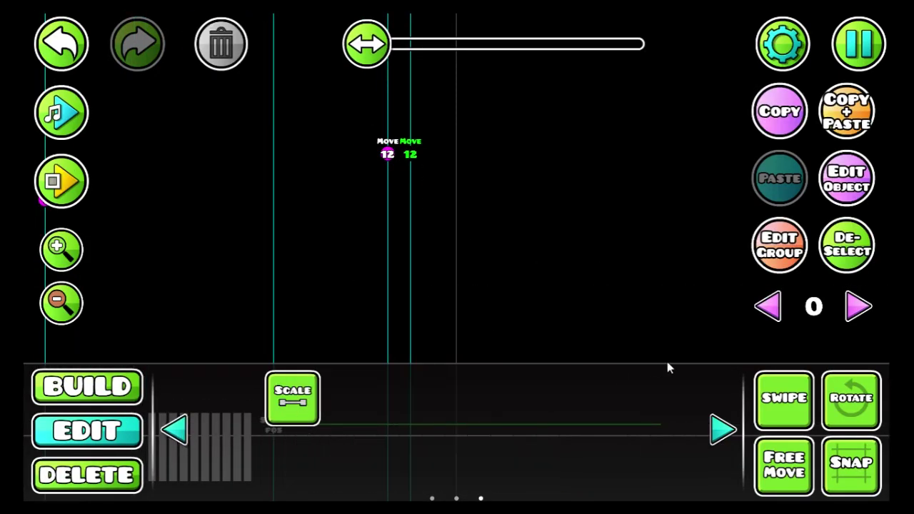
{"action": "left_click", "coordinate": [723, 429]}
{"action": "left_click", "coordinate": [417, 398]}
{"action": "left_click", "coordinate": [417, 397]}
{"action": "left_click", "coordinate": [417, 397]}
{"action": "left_click", "coordinate": [417, 397]}
Playtest the level from the start position to check the bars' bounce, and stop the playtest.
{"action": "left_click_drag", "start_coordinate": [193, 260], "coordinate": [171, 135]}
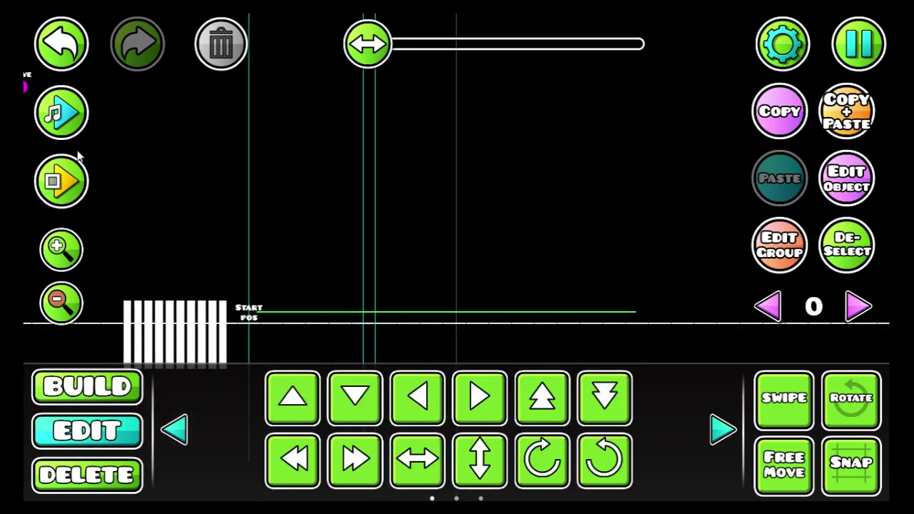
{"action": "left_click", "coordinate": [66, 187]}
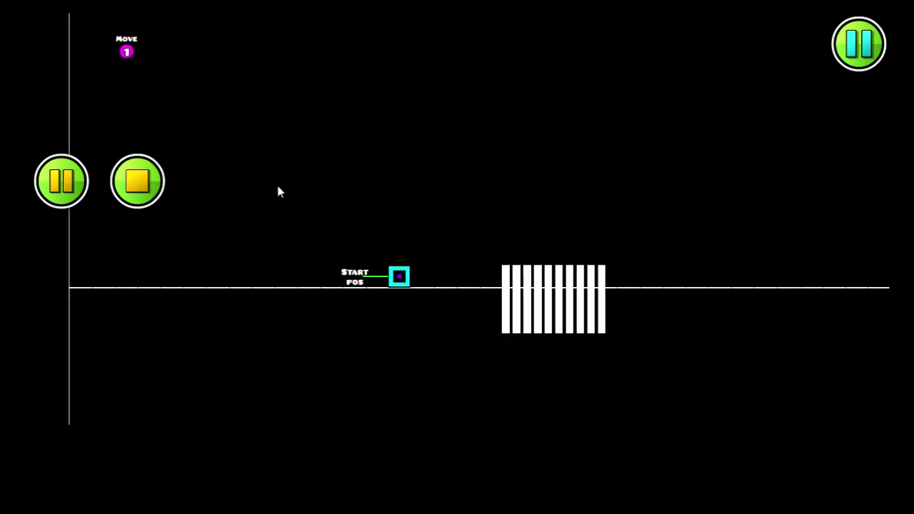
{"action": "left_click", "coordinate": [140, 200]}
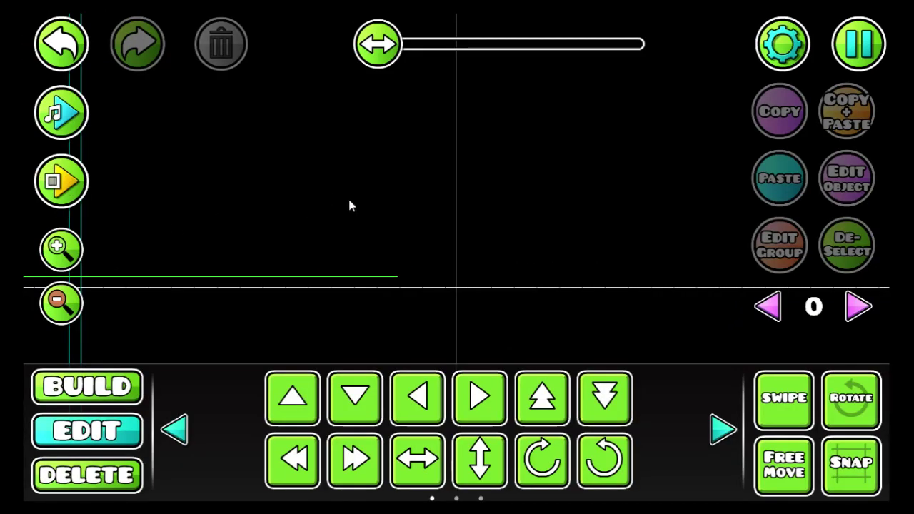
Set the Move Y of the first group 12 Move trigger to 5.
{"action": "left_click_drag", "start_coordinate": [207, 235], "coordinate": [296, 221]}
{"action": "left_click_drag", "start_coordinate": [397, 66], "coordinate": [402, 149]}
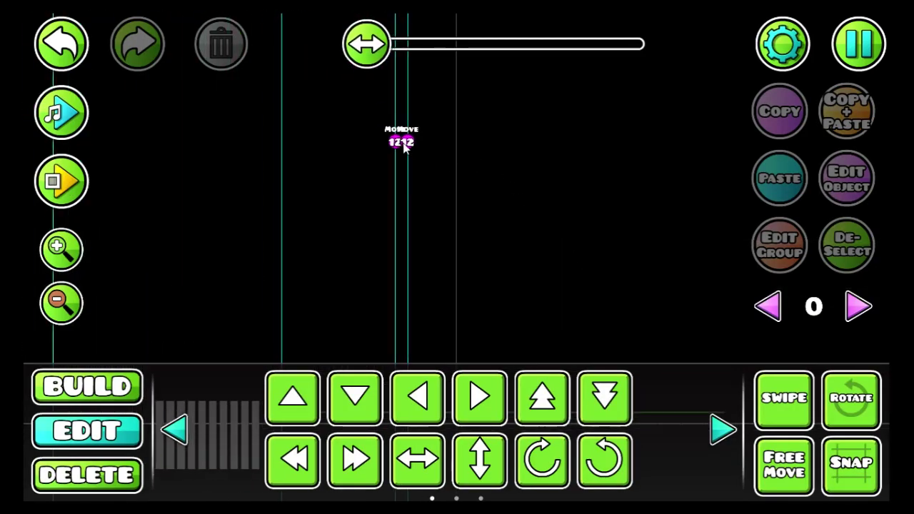
{"action": "left_click", "coordinate": [401, 146]}
{"action": "left_click", "coordinate": [852, 180]}
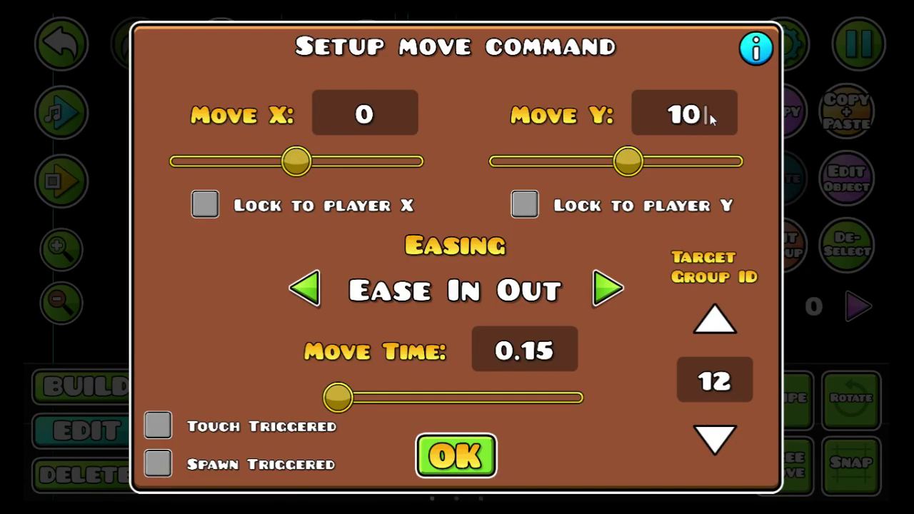
{"action": "key", "text": "BackSpace"}
{"action": "key", "text": "BackSpace"}
{"action": "type", "text": "5"}
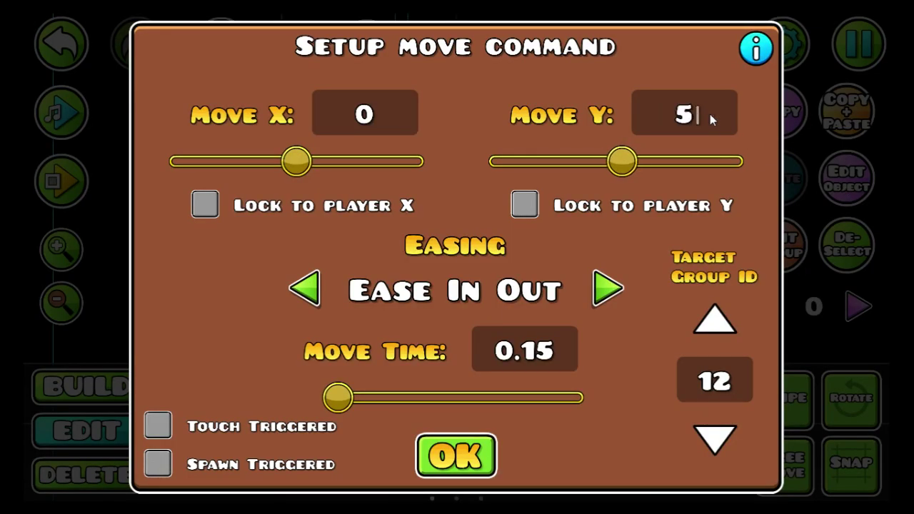
{"action": "left_click", "coordinate": [457, 455]}
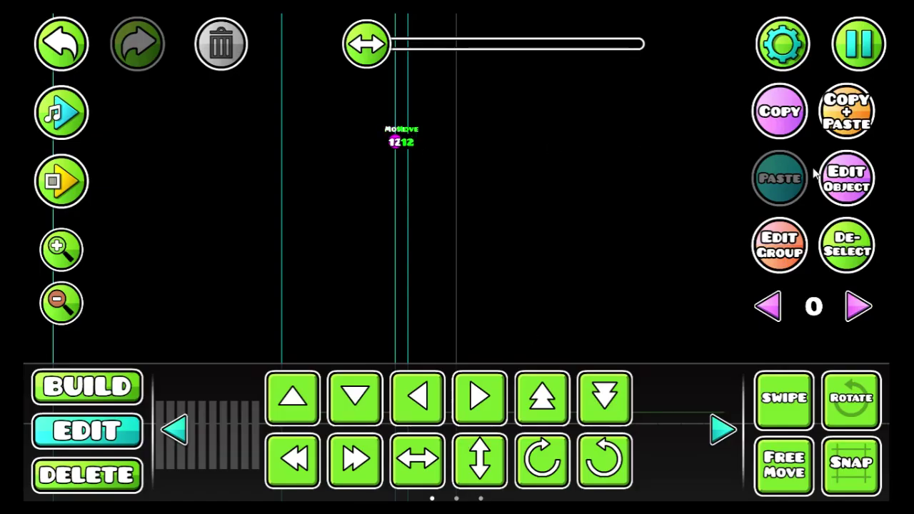
Set the Move Y of the second group 12 Move trigger to -5 and playtest the level briefly.
{"action": "left_click", "coordinate": [847, 179]}
{"action": "left_click", "coordinate": [655, 115]}
{"action": "type", "text": "-5"}
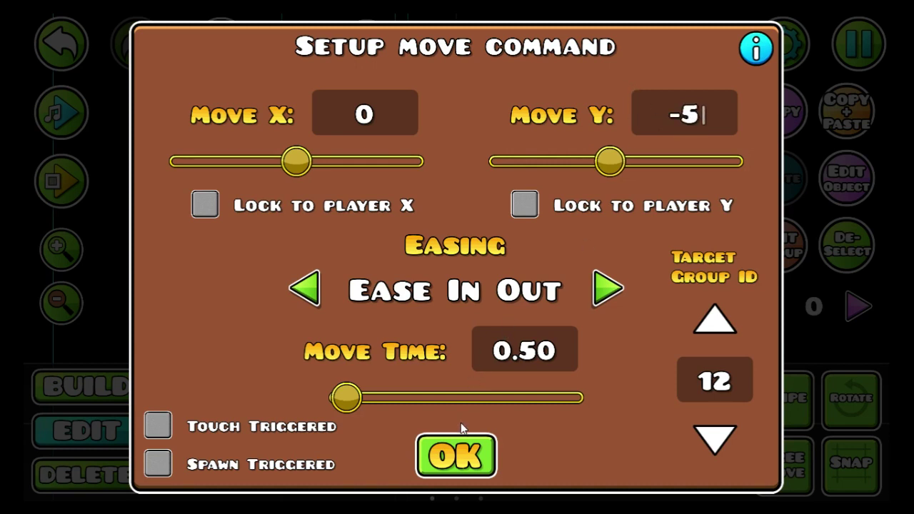
{"action": "left_click", "coordinate": [444, 454]}
{"action": "left_click", "coordinate": [67, 182]}
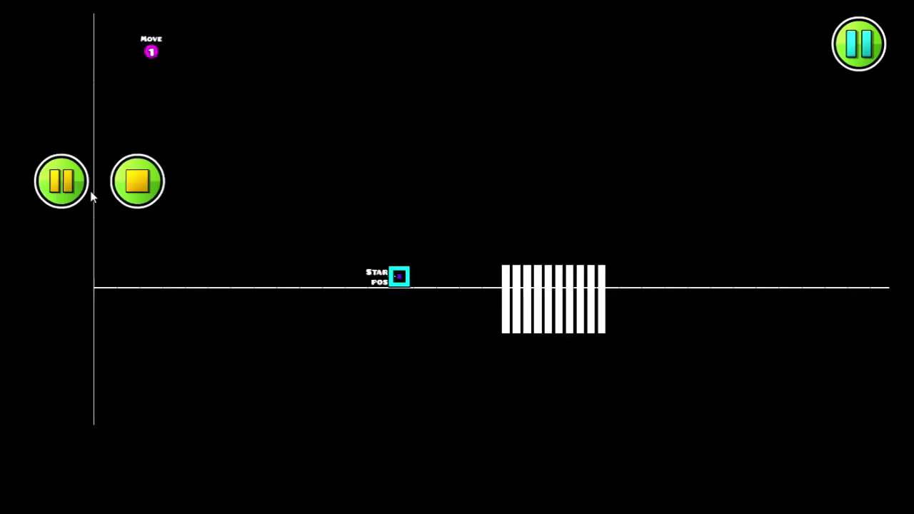
{"action": "left_click", "coordinate": [140, 192]}
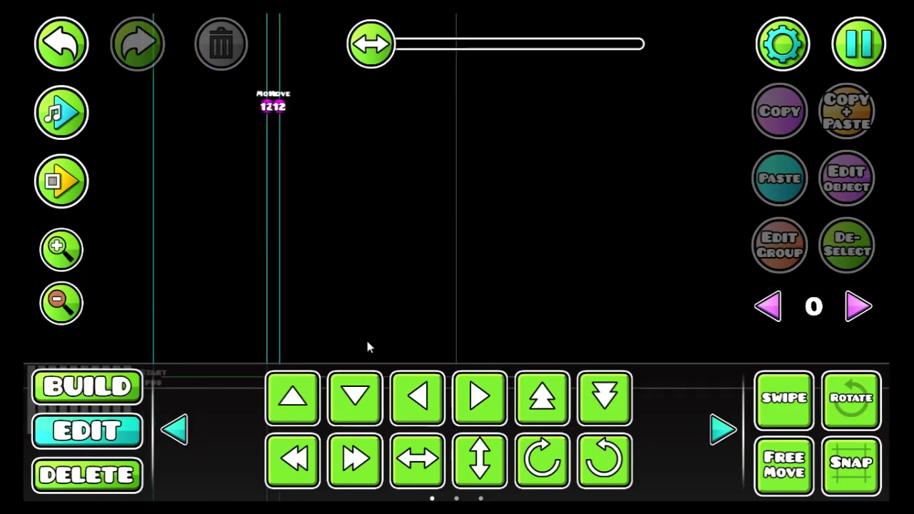
Set the Move Y of the first group 12 Move trigger to 7.
{"action": "left_click", "coordinate": [761, 400]}
{"action": "left_click", "coordinate": [357, 163]}
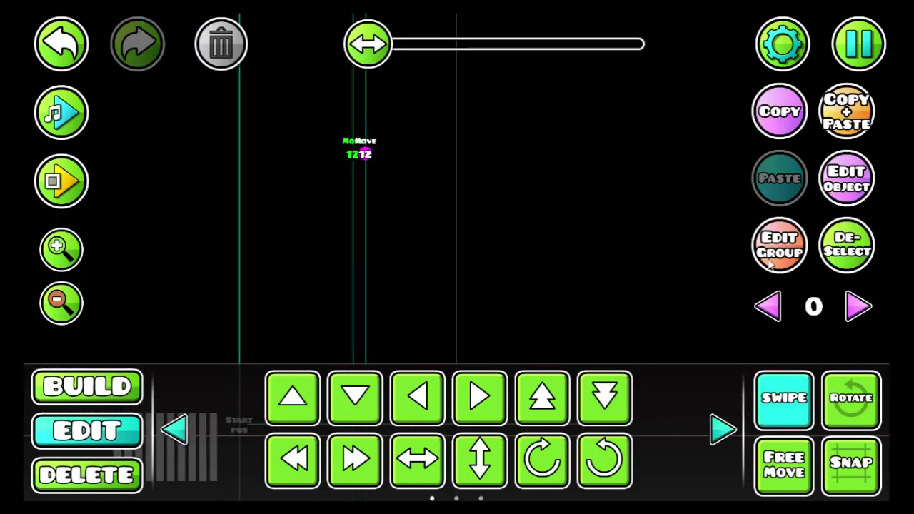
{"action": "left_click", "coordinate": [846, 179]}
{"action": "left_click", "coordinate": [658, 115]}
{"action": "key", "text": "BackSpace"}
{"action": "type", "text": "7"}
{"action": "left_click", "coordinate": [457, 455]}
Set the Move Y of the second group 12 Move trigger to -7.
{"action": "left_click", "coordinate": [526, 170]}
{"action": "left_click_drag", "start_coordinate": [398, 134], "coordinate": [343, 172]}
{"action": "left_click", "coordinate": [779, 244]}
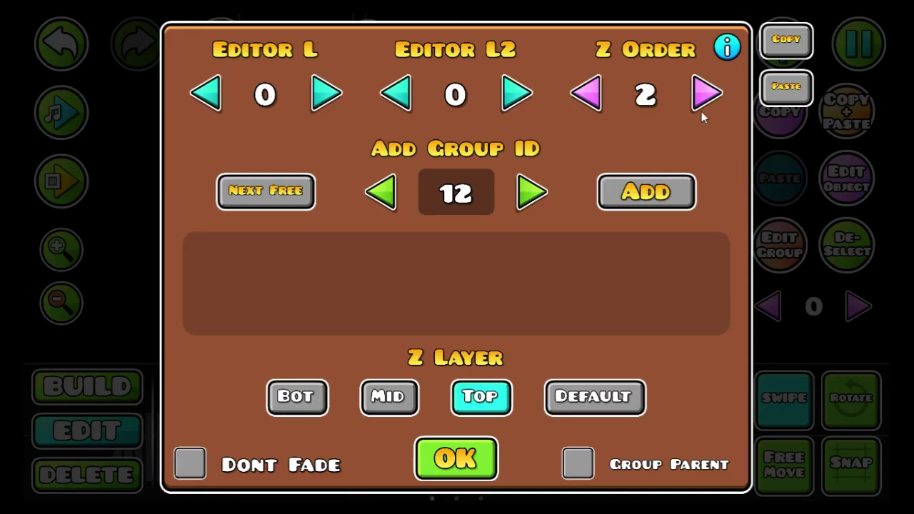
{"action": "left_click", "coordinate": [456, 458]}
{"action": "left_click", "coordinate": [846, 178]}
{"action": "left_click", "coordinate": [658, 114]}
{"action": "key", "text": "BackSpace"}
{"action": "key", "text": "BackSpace"}
{"action": "type", "text": "-7"}
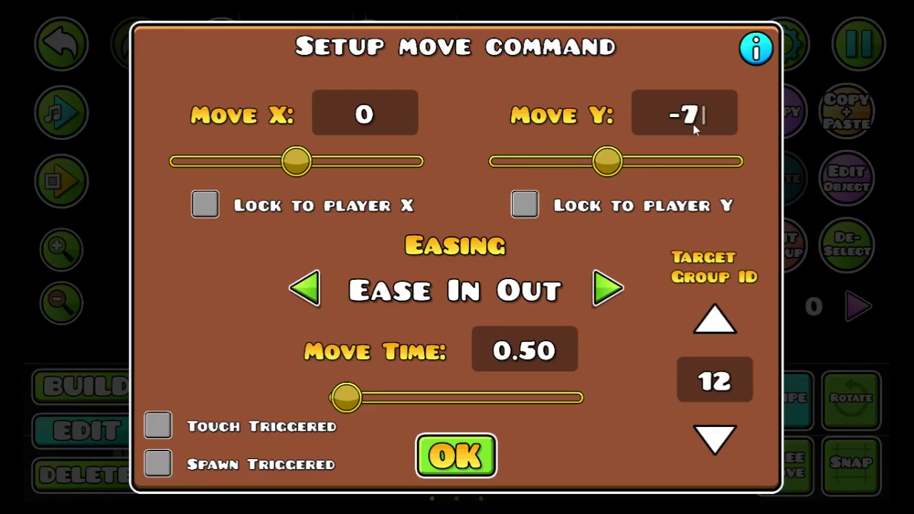
{"action": "left_click", "coordinate": [467, 452]}
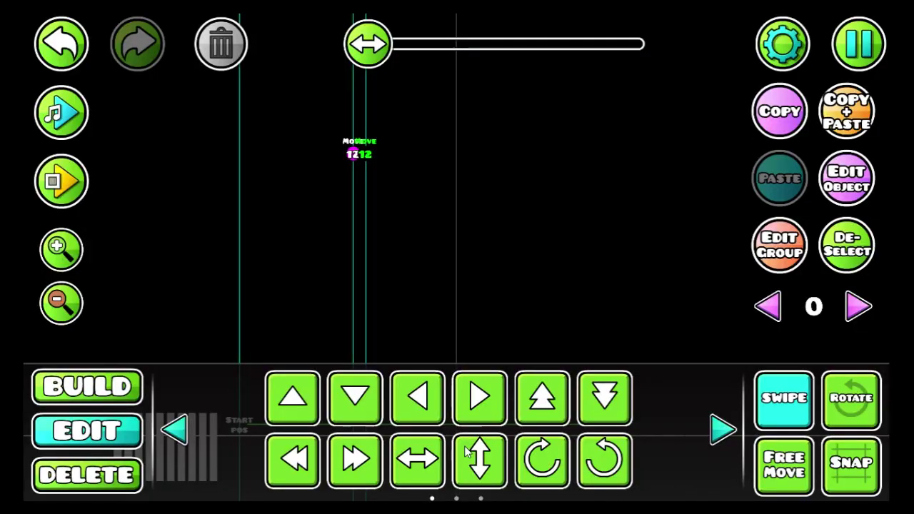
Duplicate the pair of group 12 Move triggers and shift the copy right along the level.
{"action": "left_click_drag", "start_coordinate": [344, 179], "coordinate": [429, 143]}
{"action": "left_click", "coordinate": [840, 134]}
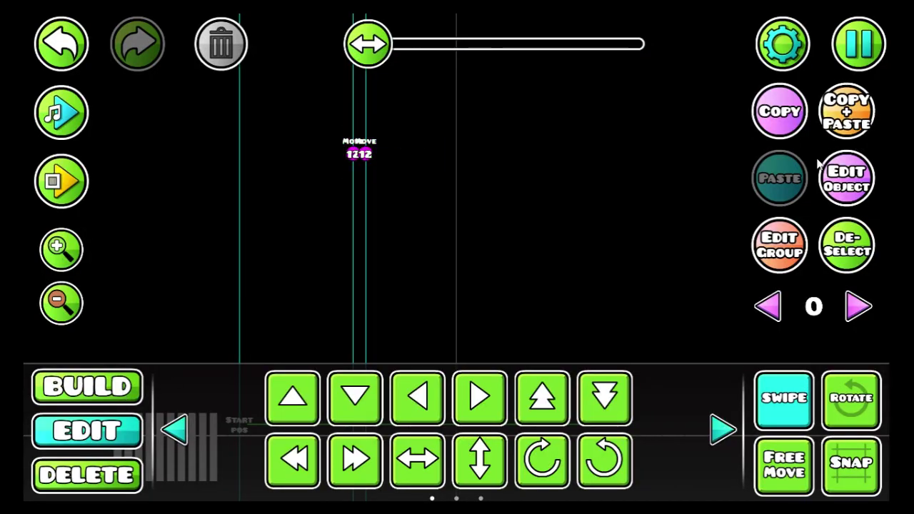
{"action": "left_click", "coordinate": [723, 429]}
{"action": "left_click", "coordinate": [605, 398]}
{"action": "left_click", "coordinate": [785, 398]}
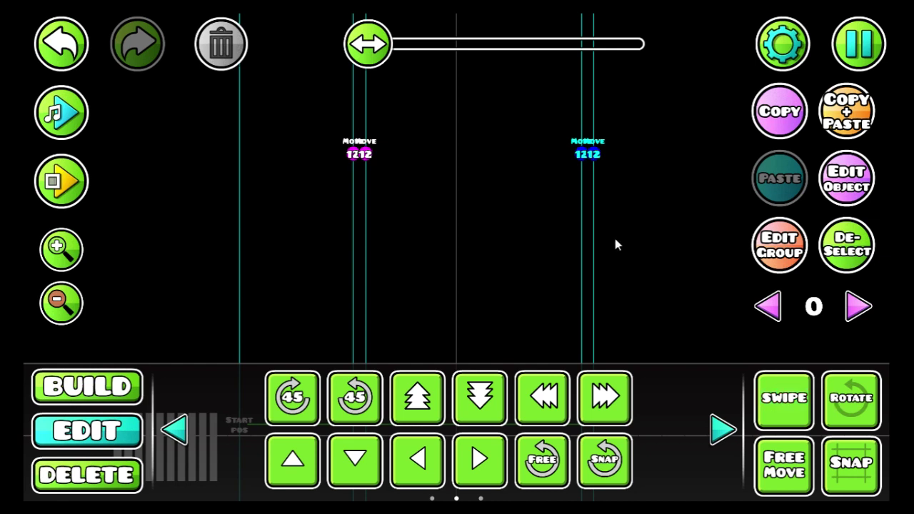
Line up the copied Move trigger pair with the song's beat and place further duplicates on the following beats, using music playback as the guide.
{"action": "left_click_drag", "start_coordinate": [615, 239], "coordinate": [480, 257]}
{"action": "left_click", "coordinate": [60, 113]}
{"action": "left_click", "coordinate": [59, 116]}
{"action": "left_click_drag", "start_coordinate": [269, 121], "coordinate": [351, 82]}
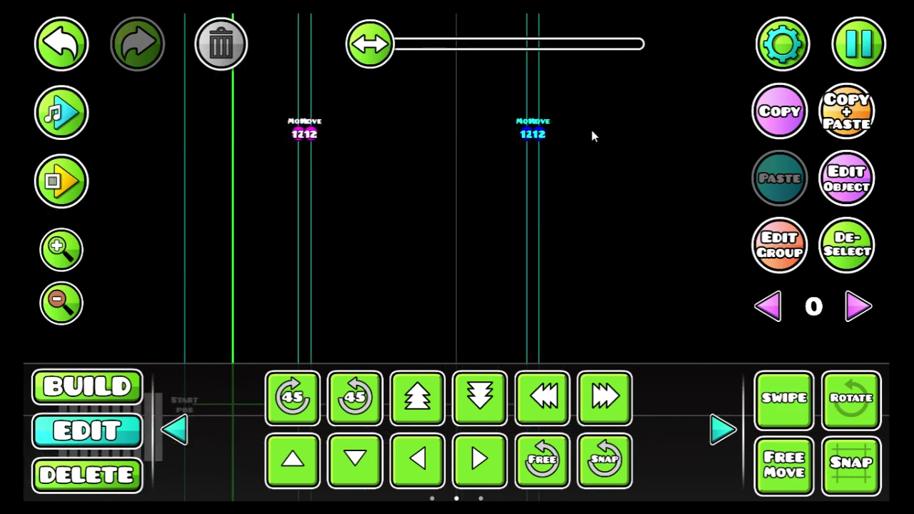
{"action": "left_click_drag", "start_coordinate": [501, 180], "coordinate": [445, 100]}
{"action": "left_click_drag", "start_coordinate": [370, 186], "coordinate": [416, 165]}
{"action": "left_click_drag", "start_coordinate": [175, 294], "coordinate": [319, 238]}
{"action": "left_click", "coordinate": [75, 305]}
{"action": "left_click", "coordinate": [77, 304]}
{"action": "left_click_drag", "start_coordinate": [490, 255], "coordinate": [363, 316]}
{"action": "left_click", "coordinate": [56, 259]}
{"action": "left_click_drag", "start_coordinate": [215, 170], "coordinate": [295, 257]}
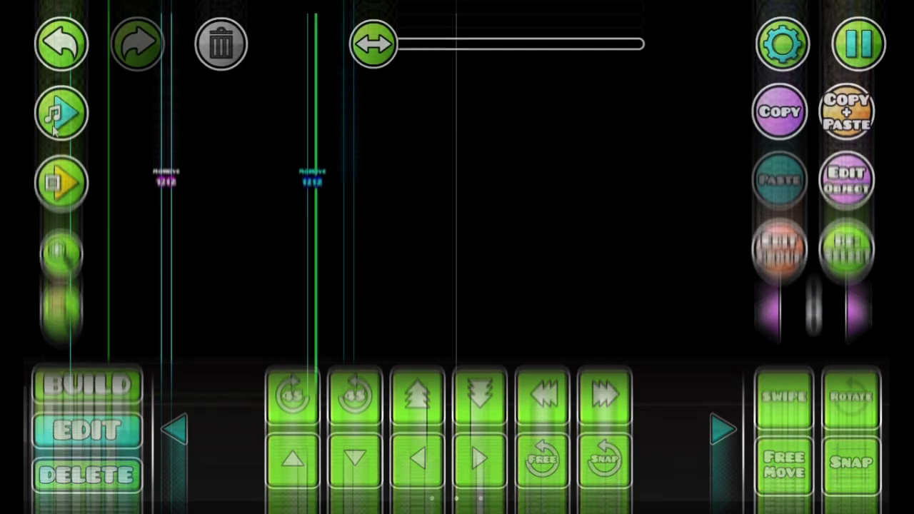
{"action": "left_click", "coordinate": [70, 121]}
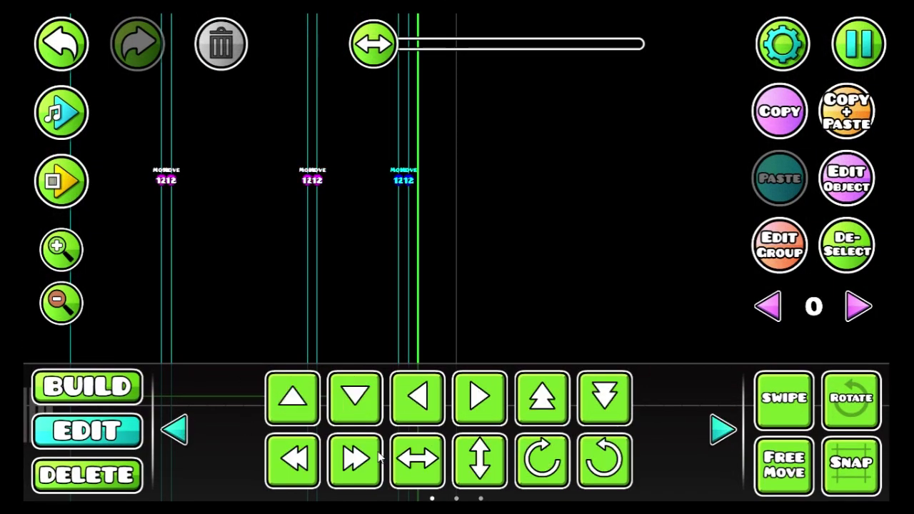
{"action": "left_click", "coordinate": [69, 122]}
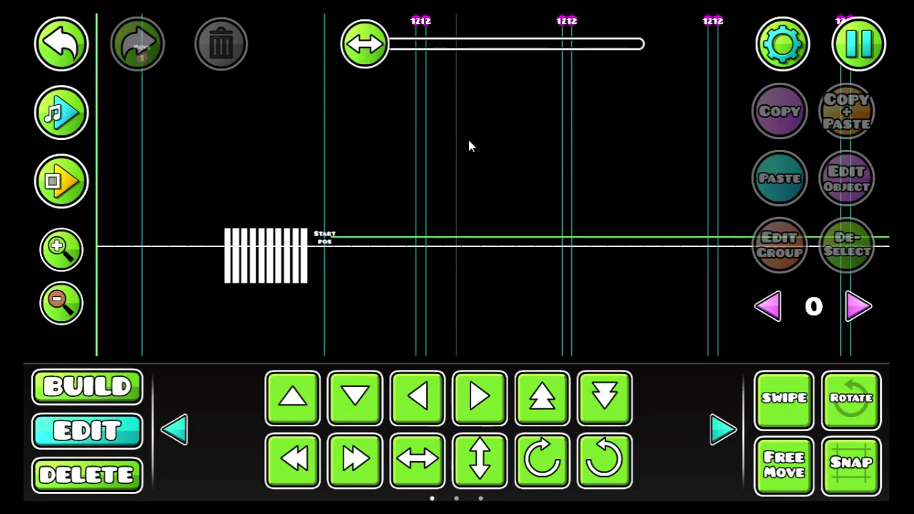
Set the move time of the group 1 Move trigger, which locks the bars to player X, to 15.
{"action": "left_click_drag", "start_coordinate": [370, 206], "coordinate": [368, 291]}
{"action": "left_click_drag", "start_coordinate": [424, 113], "coordinate": [318, 121]}
{"action": "left_click_drag", "start_coordinate": [410, 164], "coordinate": [512, 108]}
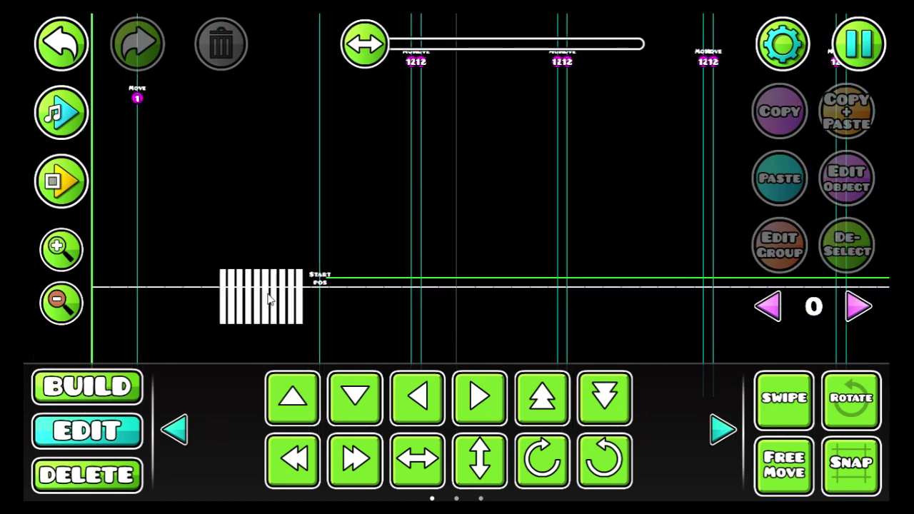
{"action": "left_click", "coordinate": [138, 98]}
{"action": "left_click", "coordinate": [840, 189]}
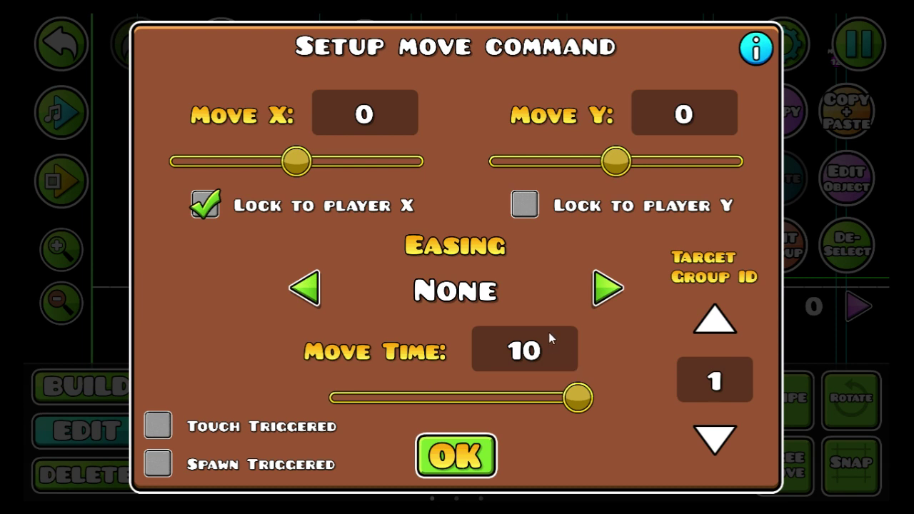
{"action": "key", "text": "BackSpace"}
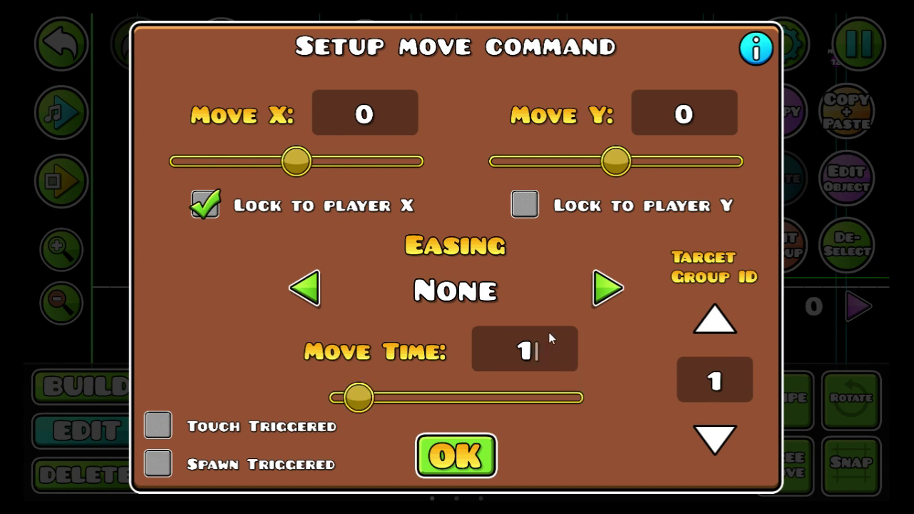
{"action": "type", "text": "5"}
{"action": "left_click", "coordinate": [458, 457]}
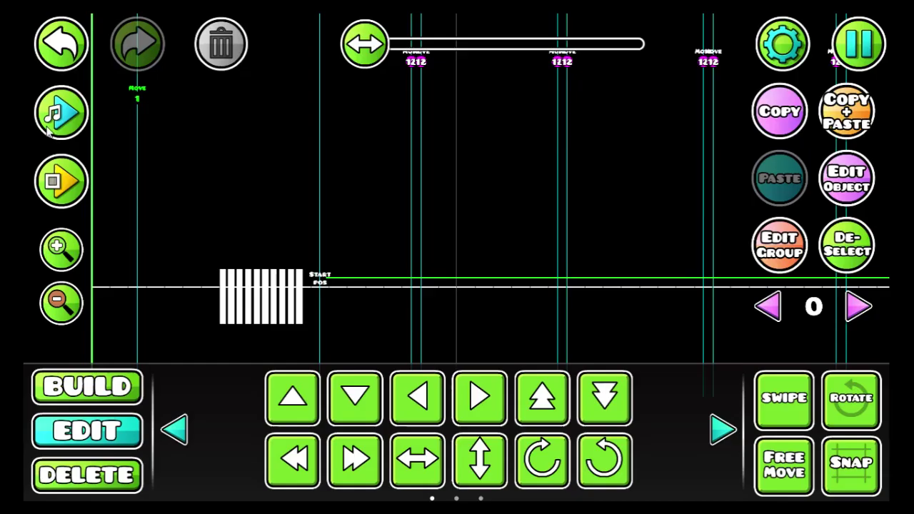
Playtest the level from the start position to check the bars' bounce across the duplicated triggers, and stop the playtest.
{"action": "left_click_drag", "start_coordinate": [289, 234], "coordinate": [169, 238]}
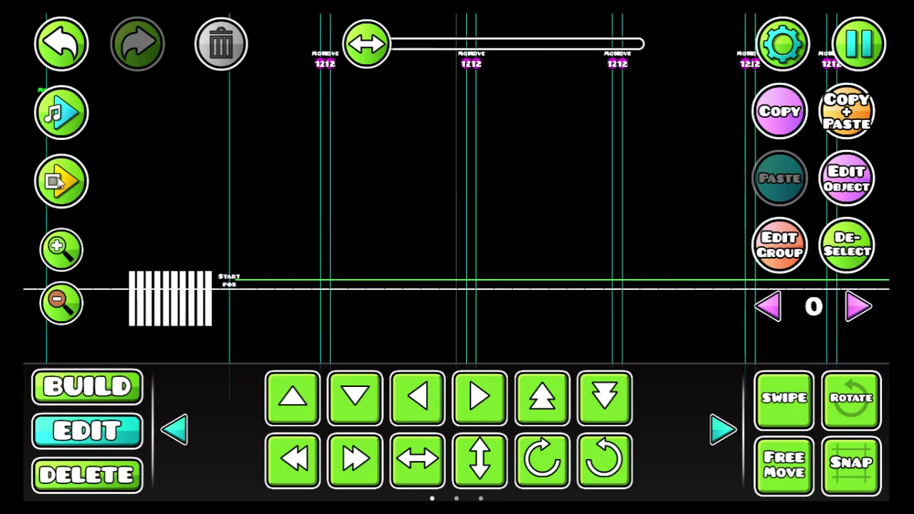
{"action": "left_click", "coordinate": [61, 180]}
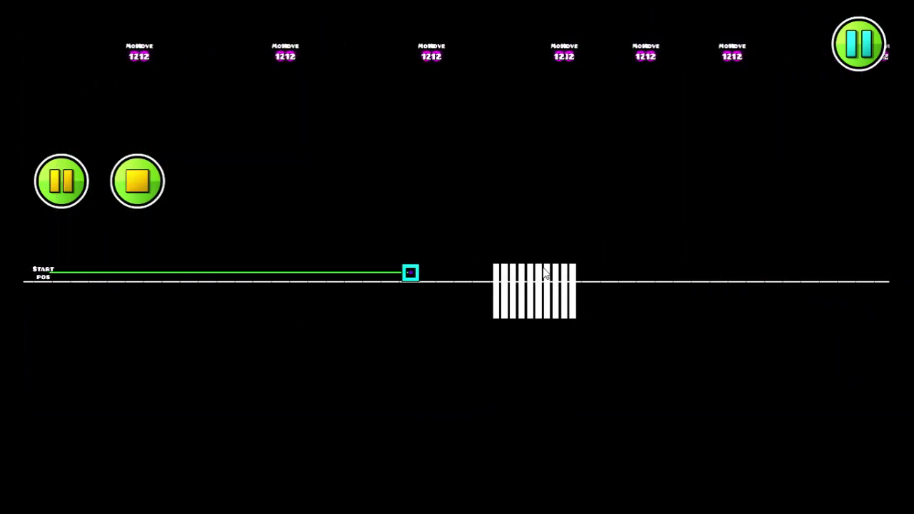
{"action": "left_click", "coordinate": [137, 181]}
{"action": "left_click_drag", "start_coordinate": [296, 200], "coordinate": [600, 240]}
{"action": "left_click_drag", "start_coordinate": [476, 184], "coordinate": [637, 165]}
{"action": "left_click_drag", "start_coordinate": [367, 179], "coordinate": [443, 199]}
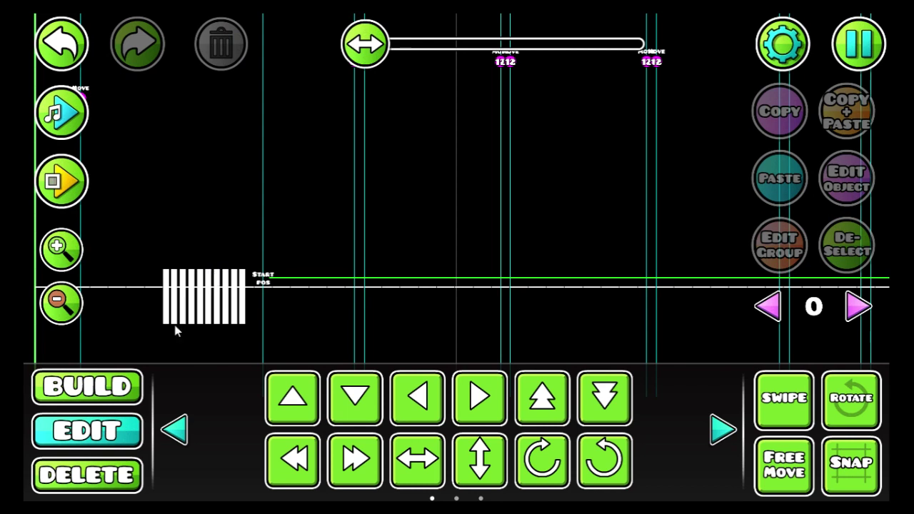
Play the song against the trigger positions and review the group IDs assigned to the seventh bar from the left.
{"action": "left_click", "coordinate": [762, 380]}
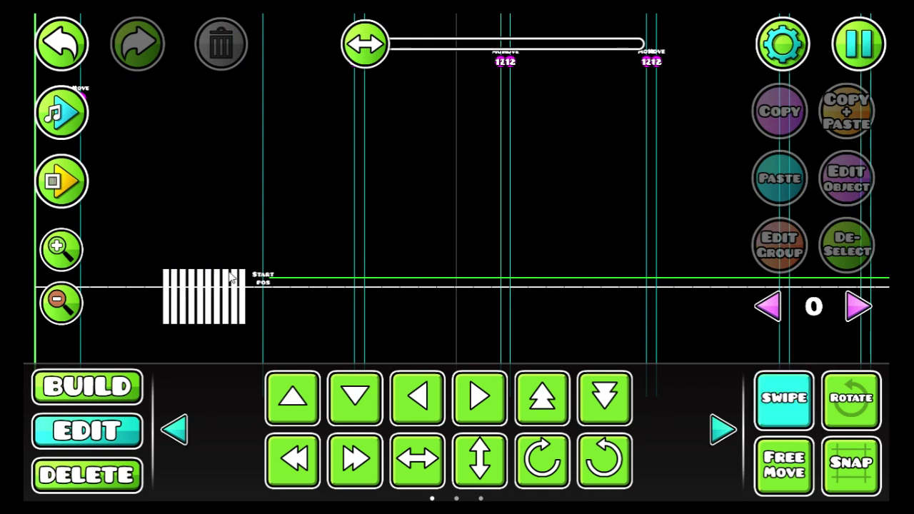
{"action": "left_click", "coordinate": [62, 111]}
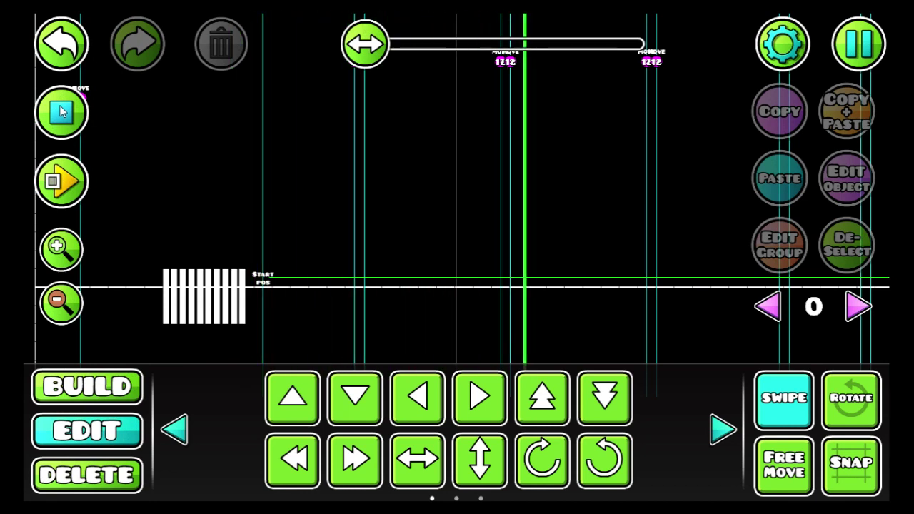
{"action": "left_click", "coordinate": [61, 110]}
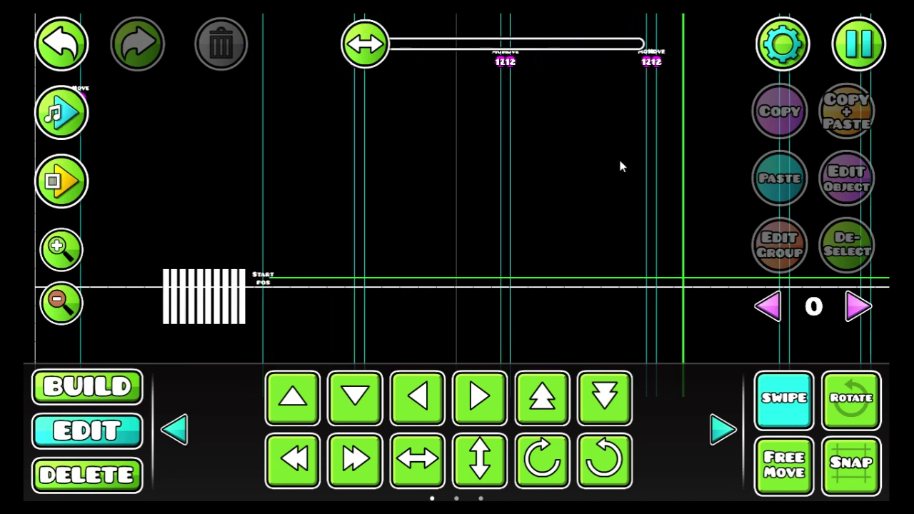
{"action": "left_click", "coordinate": [217, 290]}
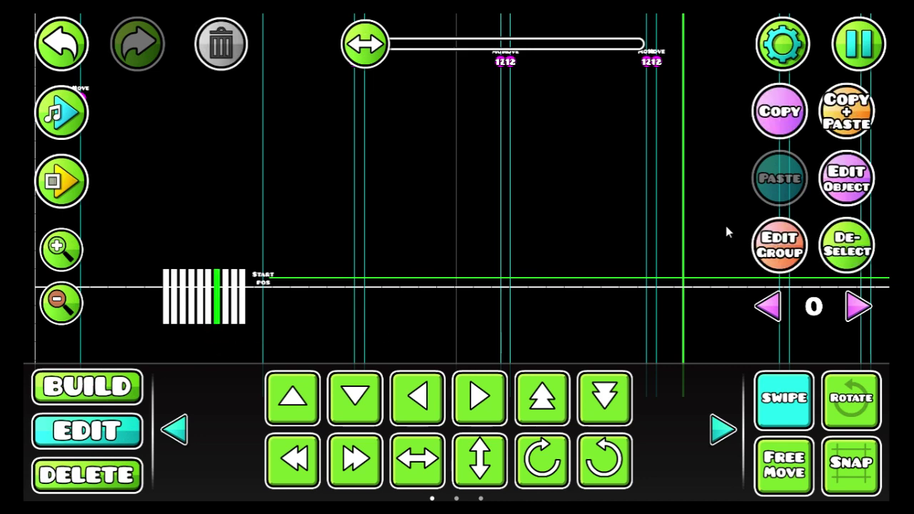
{"action": "left_click", "coordinate": [794, 239]}
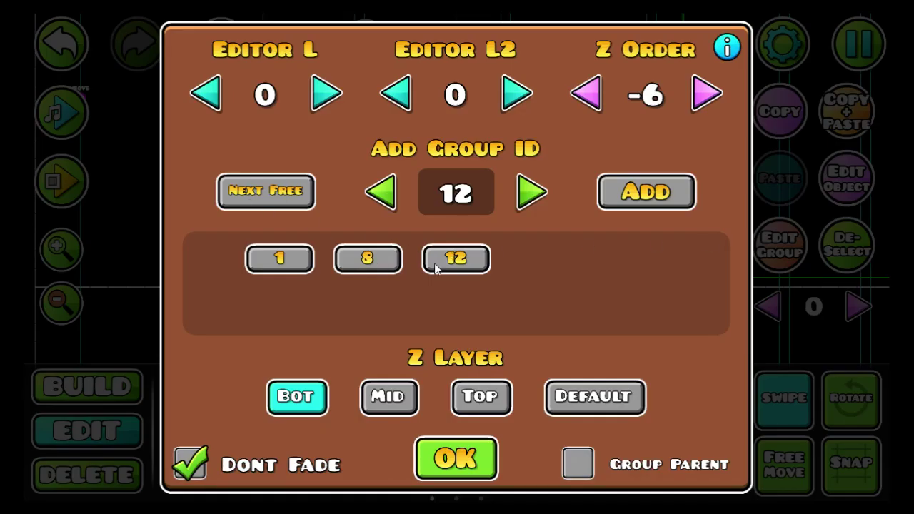
{"action": "left_click", "coordinate": [463, 441]}
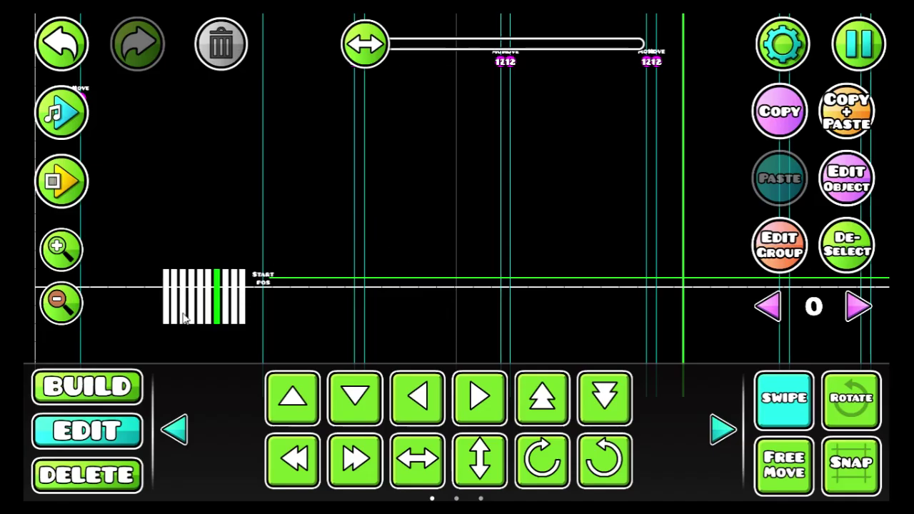
{"action": "left_click", "coordinate": [773, 237]}
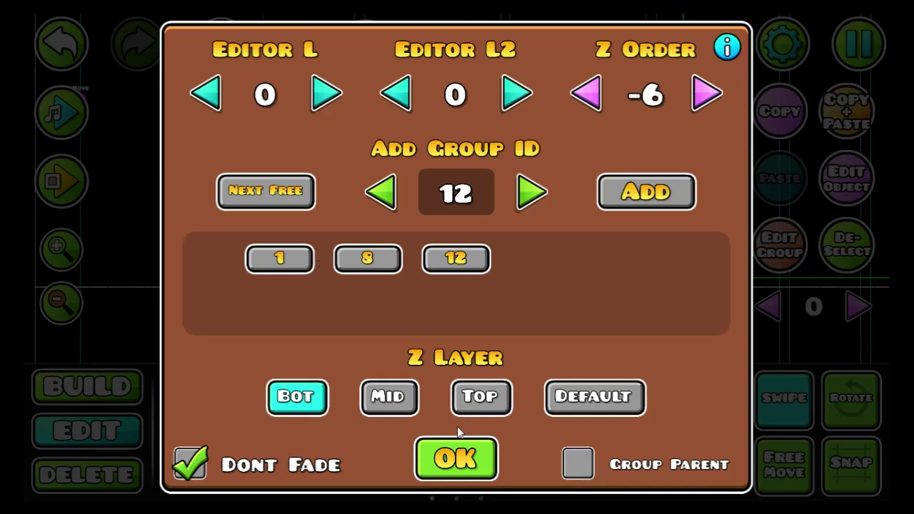
{"action": "left_click", "coordinate": [457, 457]}
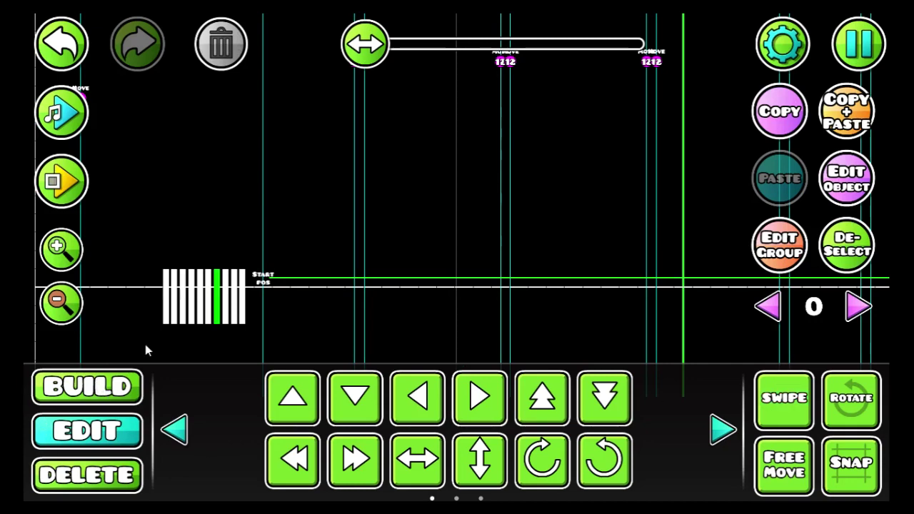
Place an Obj color trigger well above the first pair of group 12 Move triggers.
{"action": "left_click", "coordinate": [135, 384]}
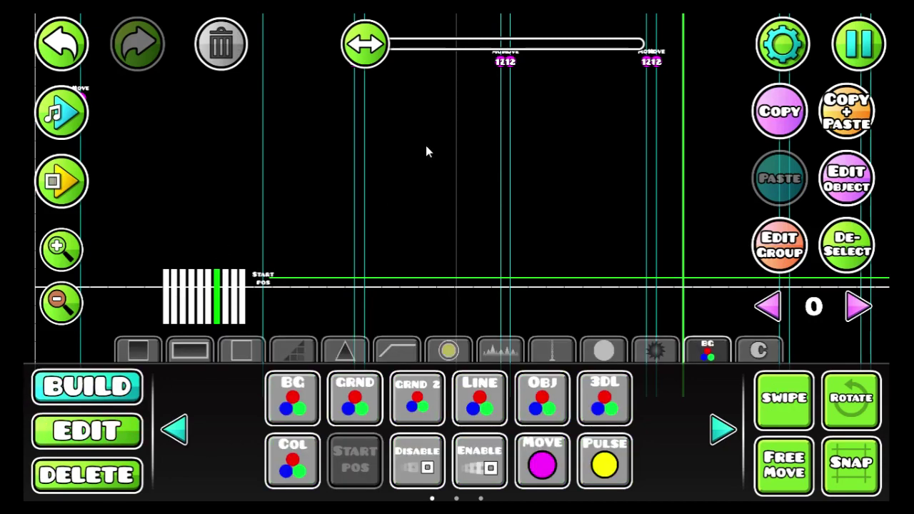
{"action": "left_click_drag", "start_coordinate": [427, 148], "coordinate": [409, 316]}
{"action": "left_click", "coordinate": [537, 416]}
{"action": "scroll", "coordinate": [330, 164], "scroll_direction": "up", "scroll_amount": 3}
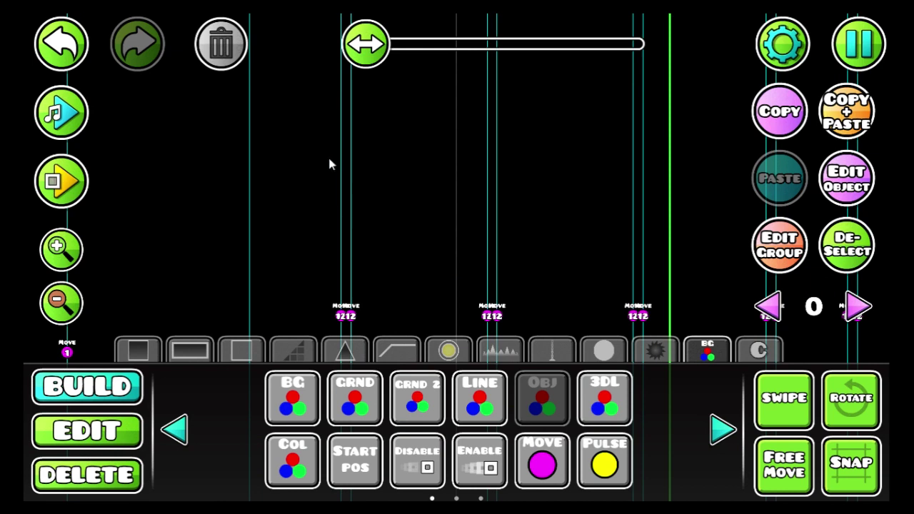
{"action": "left_click", "coordinate": [342, 130]}
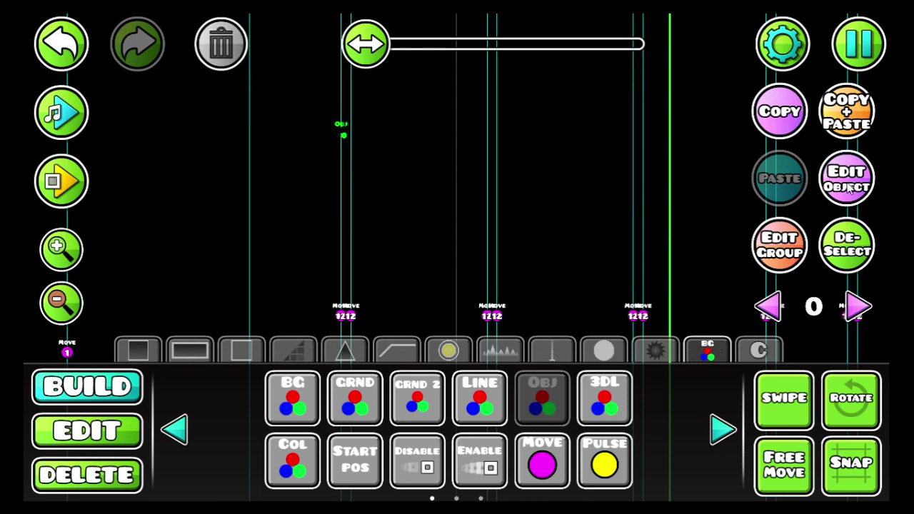
Replace the Obj color trigger with a Move trigger above the first group 12 pair, targeting group 8 with Move Y 10.
{"action": "left_click", "coordinate": [56, 56]}
{"action": "left_click", "coordinate": [529, 448]}
{"action": "left_click", "coordinate": [348, 159]}
{"action": "left_click", "coordinate": [833, 196]}
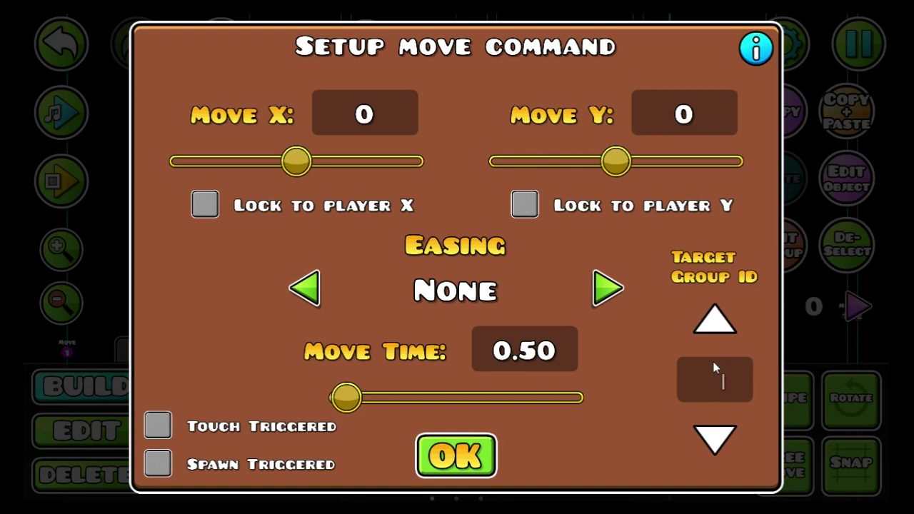
{"action": "type", "text": "8"}
{"action": "type", "text": "10"}
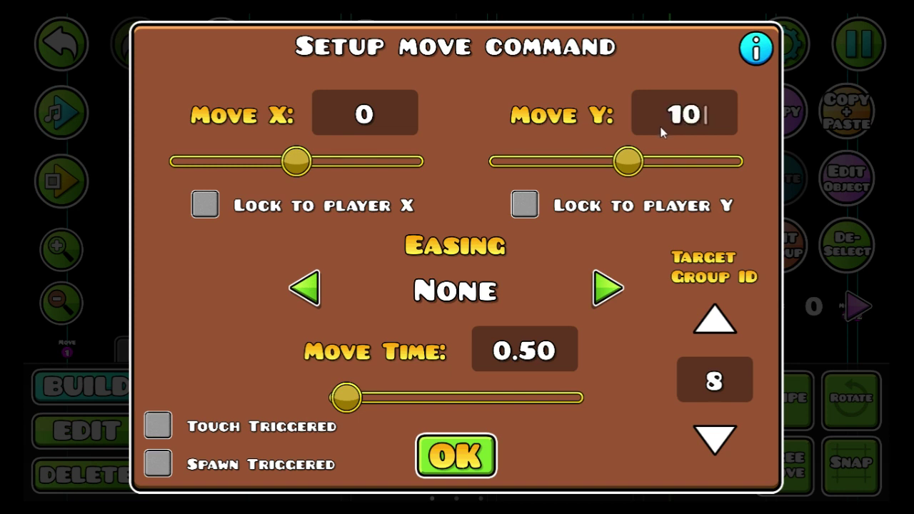
Set the group 8 Move trigger's easing to Ease In Out and its move time to 0.1.
{"action": "left_click", "coordinate": [617, 284]}
{"action": "left_click", "coordinate": [556, 341]}
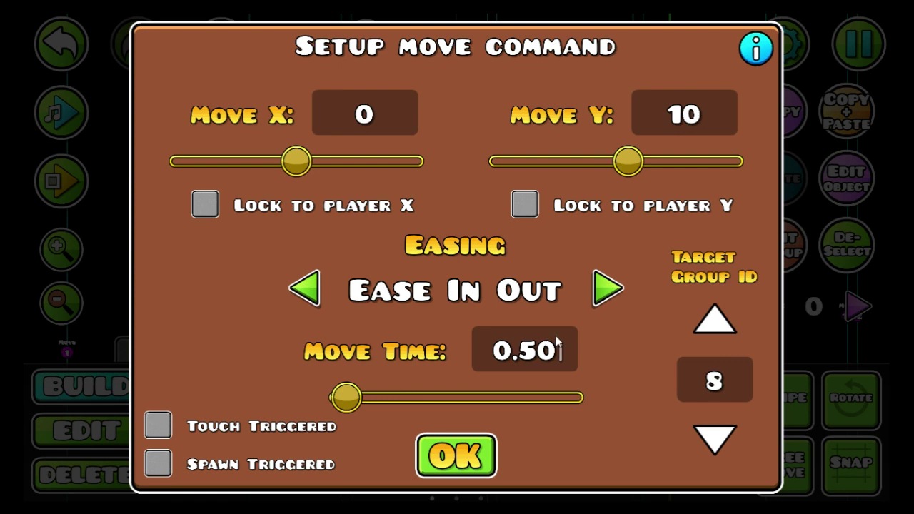
{"action": "key", "text": "BackSpace"}
{"action": "key", "text": "BackSpace"}
{"action": "key", "text": "BackSpace"}
{"action": "key", "text": "BackSpace"}
{"action": "type", "text": "0.1"}
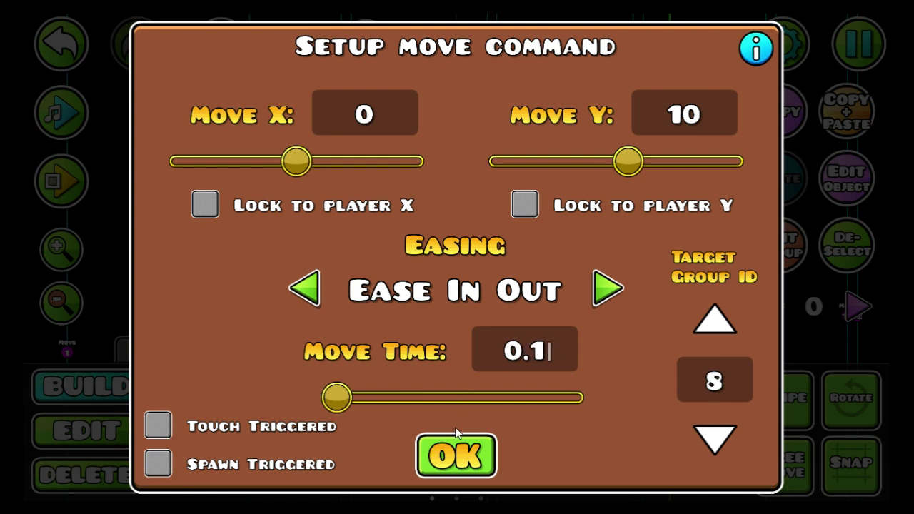
{"action": "left_click", "coordinate": [460, 450]}
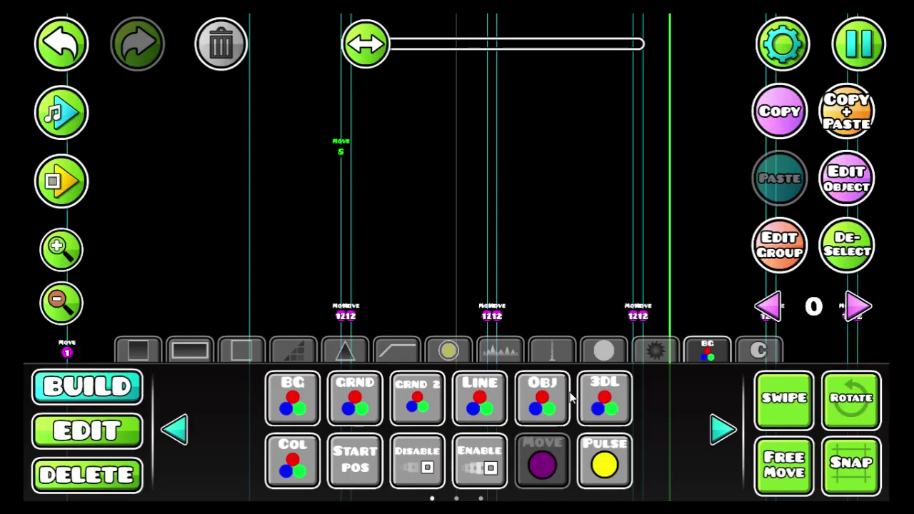
Raise the group 8 Move trigger, duplicate it, and shift the copy slightly to the right.
{"action": "left_click", "coordinate": [87, 431]}
{"action": "left_click", "coordinate": [540, 399]}
{"action": "left_click", "coordinate": [540, 398]}
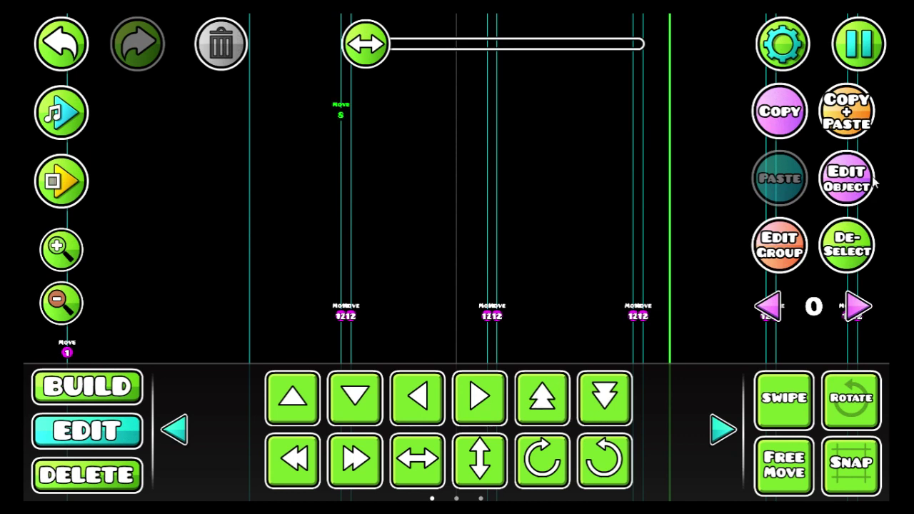
{"action": "left_click", "coordinate": [845, 111]}
{"action": "left_click", "coordinate": [457, 397]}
{"action": "left_click", "coordinate": [457, 398]}
{"action": "left_click", "coordinate": [457, 397]}
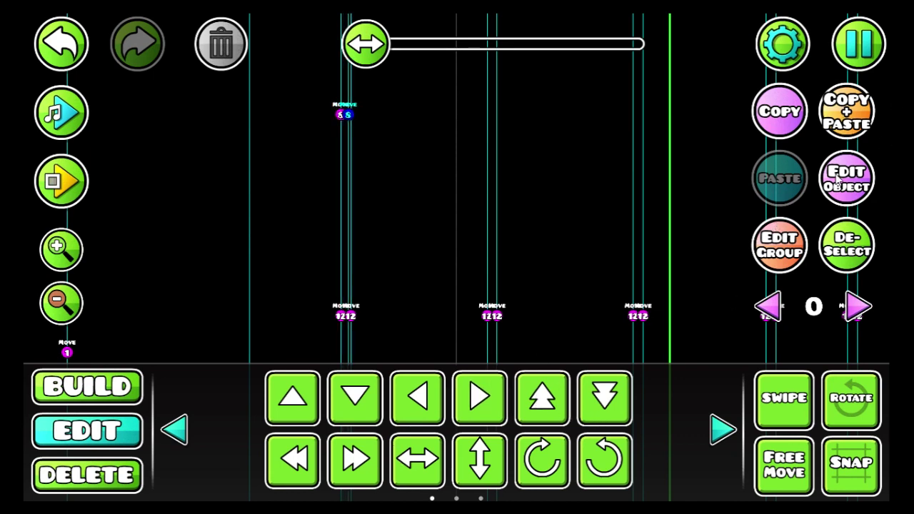
Set the duplicated group 8 trigger's move time to 0.3 and its Move Y to -10.
{"action": "left_click", "coordinate": [838, 180]}
{"action": "left_click", "coordinate": [539, 337]}
{"action": "key", "text": "BackSpace"}
{"action": "key", "text": "BackSpace"}
{"action": "type", "text": "3"}
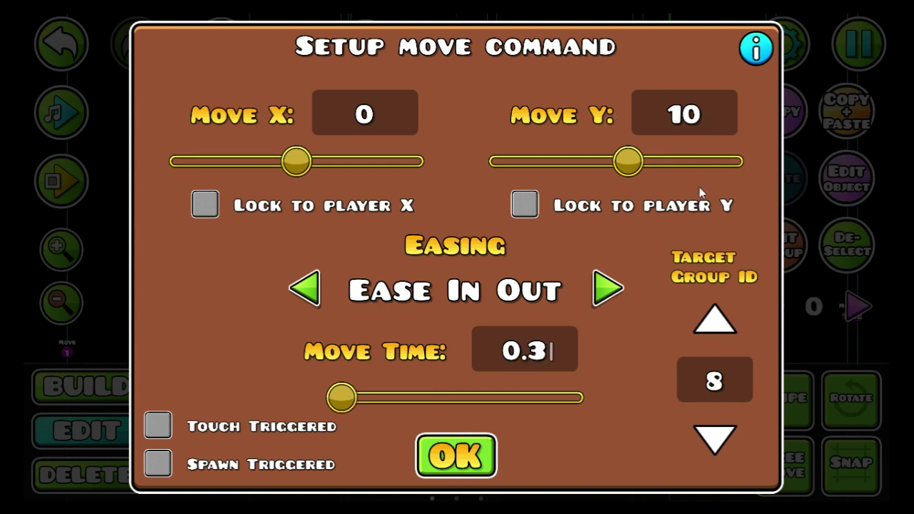
{"action": "left_click", "coordinate": [705, 117]}
{"action": "key", "text": "BackSpace"}
{"action": "key", "text": "BackSpace"}
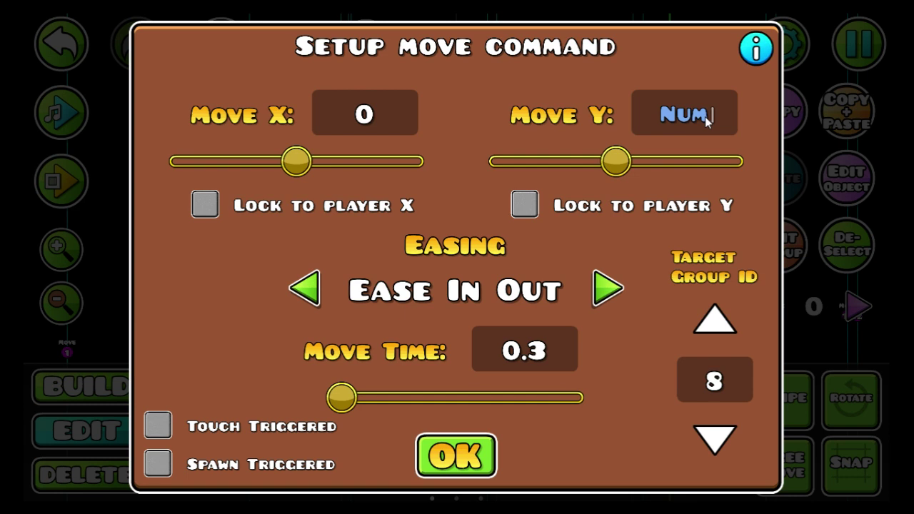
{"action": "type", "text": "-10"}
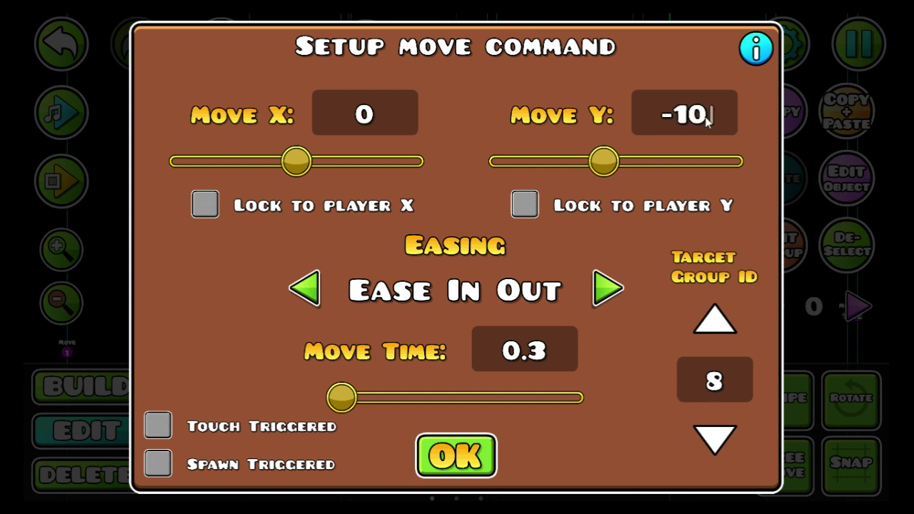
{"action": "left_click", "coordinate": [478, 451]}
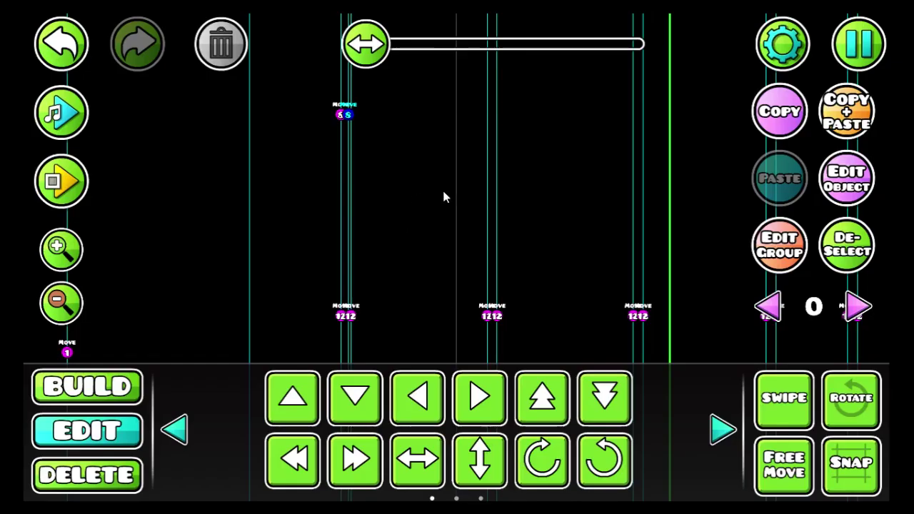
Examine the seventh and eighth bars beside the start position to decide which bar the next triggers should move.
{"action": "scroll", "coordinate": [445, 196], "scroll_direction": "left", "scroll_amount": 2}
{"action": "left_click", "coordinate": [766, 400]}
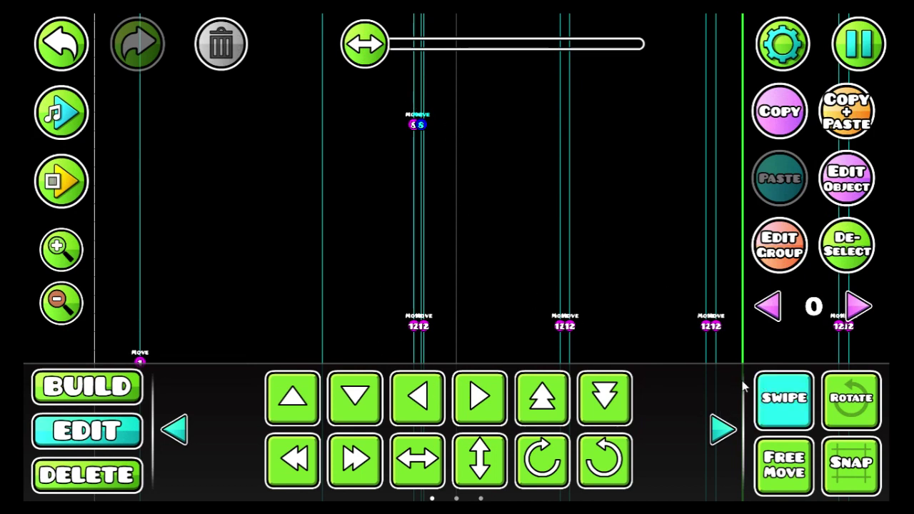
{"action": "scroll", "coordinate": [632, 317], "scroll_direction": "down", "scroll_amount": 5}
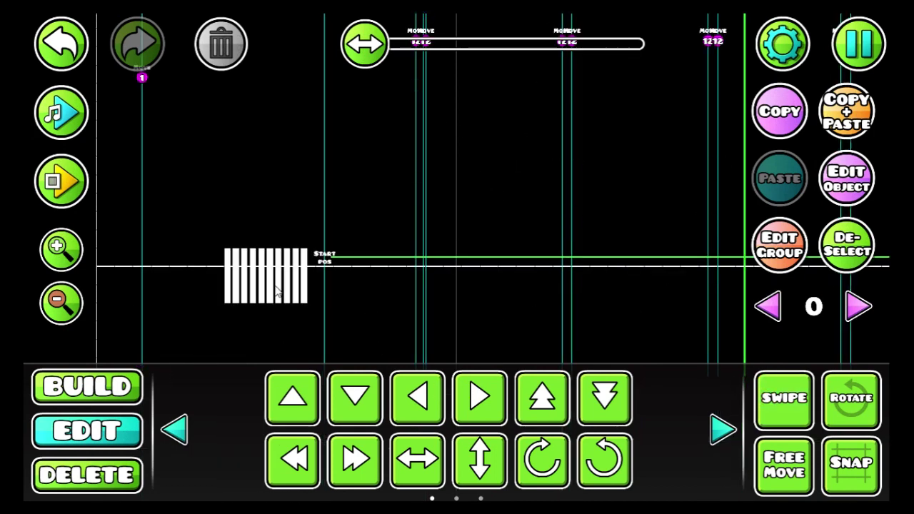
{"action": "left_click", "coordinate": [288, 267]}
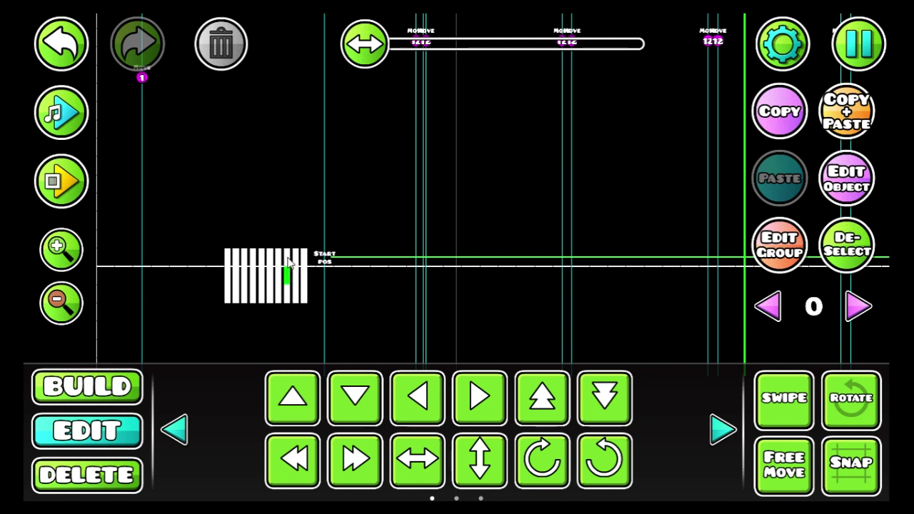
{"action": "left_click", "coordinate": [278, 258]}
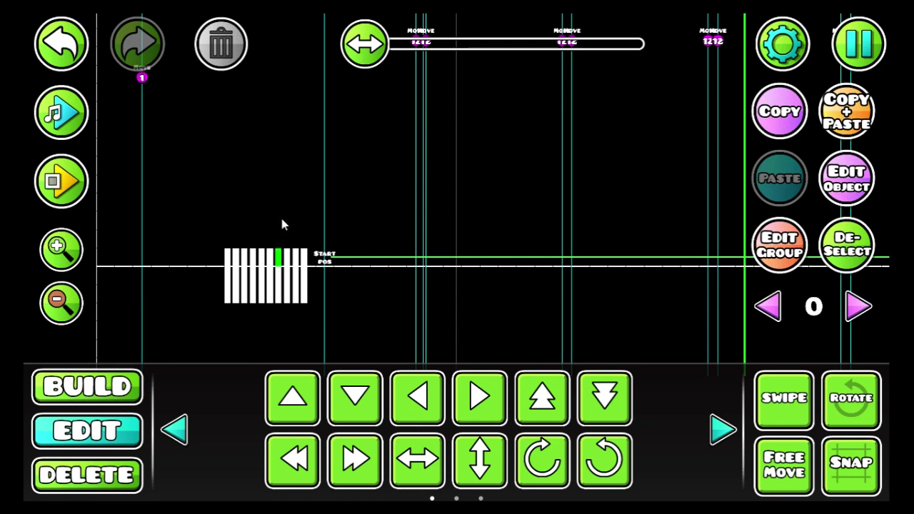
{"action": "left_click_drag", "start_coordinate": [308, 198], "coordinate": [278, 310]}
{"action": "left_click_drag", "start_coordinate": [353, 181], "coordinate": [310, 343]}
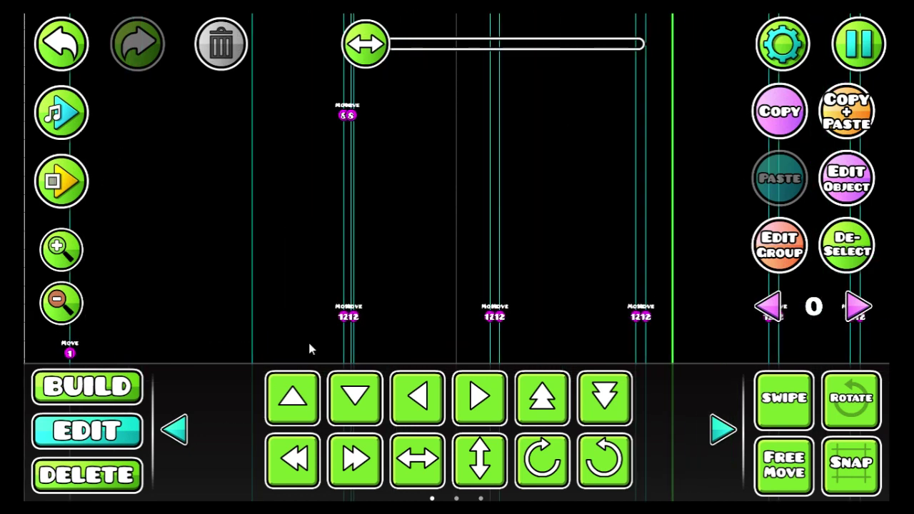
Duplicate the first group 8 Move trigger and place the copy directly below the original.
{"action": "left_click", "coordinate": [344, 117]}
{"action": "left_click", "coordinate": [835, 112]}
{"action": "left_click", "coordinate": [604, 400]}
{"action": "left_click", "coordinate": [604, 400]}
{"action": "left_click", "coordinate": [604, 400]}
{"action": "left_click", "coordinate": [849, 183]}
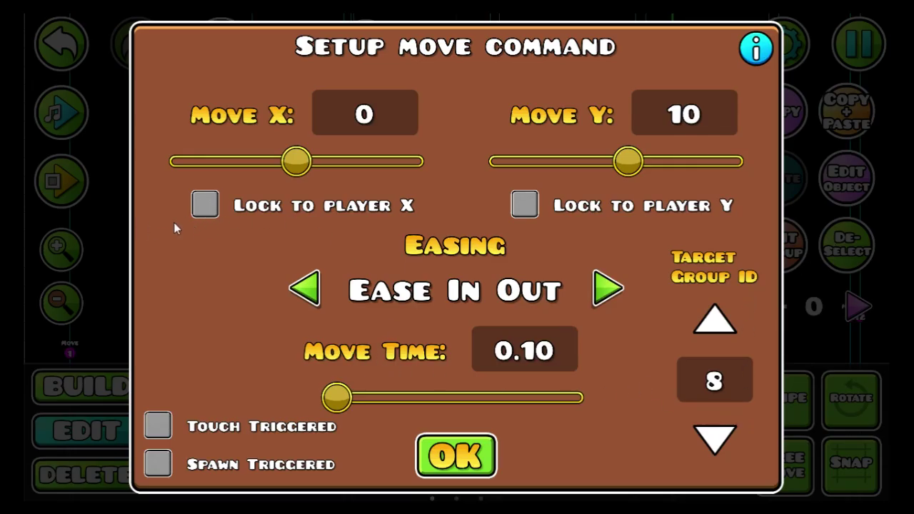
{"action": "left_click", "coordinate": [436, 455]}
{"action": "left_click_drag", "start_coordinate": [428, 313], "coordinate": [463, 146]}
{"action": "left_click_drag", "start_coordinate": [238, 358], "coordinate": [274, 253]}
{"action": "left_click_drag", "start_coordinate": [380, 211], "coordinate": [319, 513]}
Set the copied trigger's target group ID to 7 and its Move Y to 7.
{"action": "left_click", "coordinate": [835, 195]}
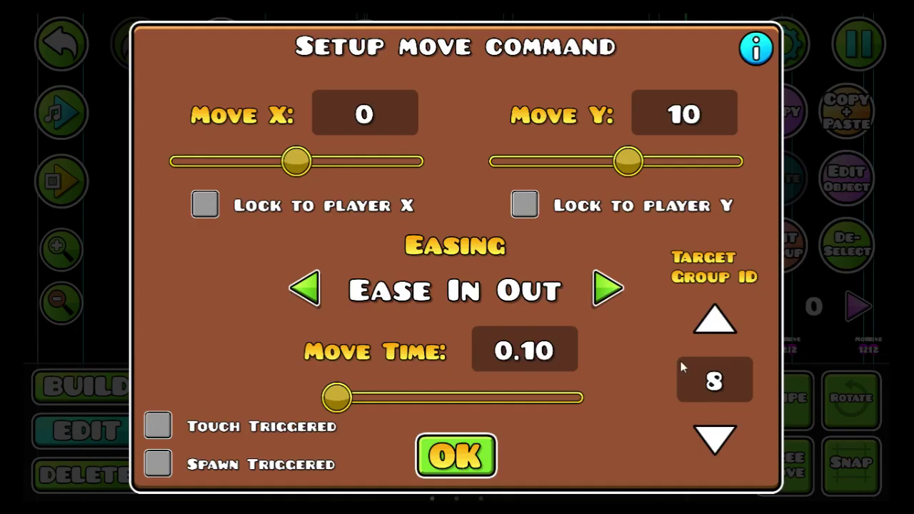
{"action": "left_click", "coordinate": [713, 434]}
{"action": "key", "text": "BackSpace"}
{"action": "key", "text": "BackSpace"}
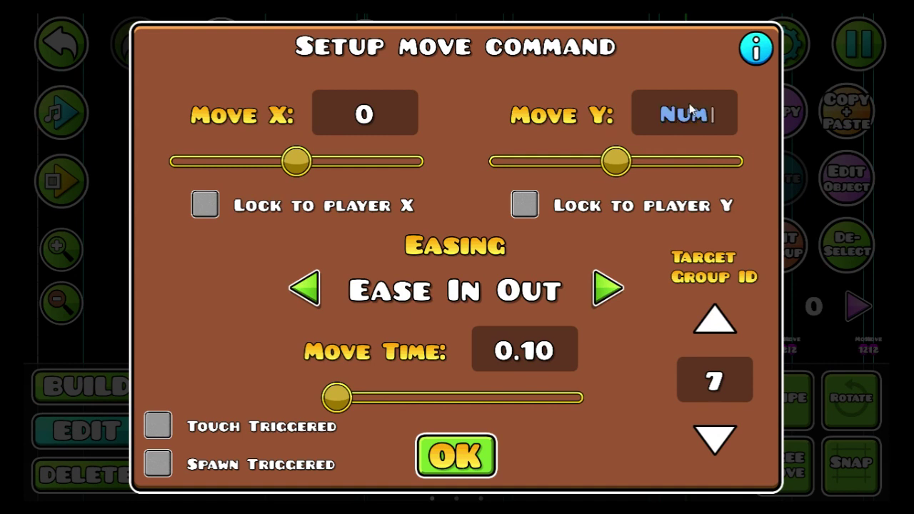
{"action": "type", "text": "7"}
{"action": "left_click", "coordinate": [461, 450]}
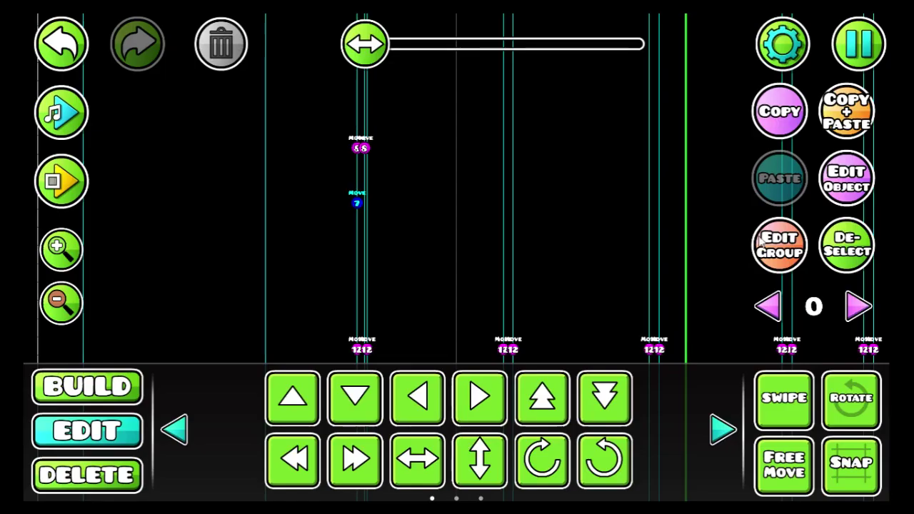
{"action": "left_click", "coordinate": [480, 396]}
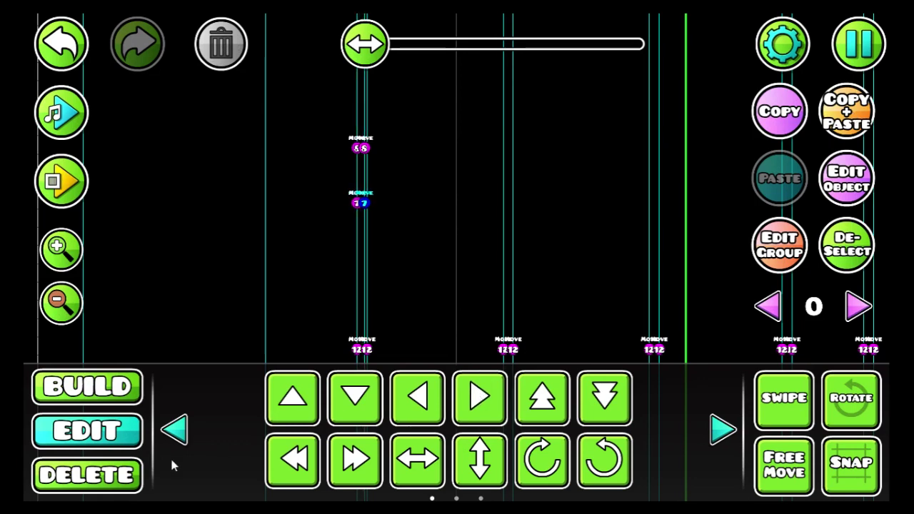
{"action": "left_click", "coordinate": [125, 475]}
{"action": "left_click", "coordinate": [267, 397]}
{"action": "left_click", "coordinate": [87, 431]}
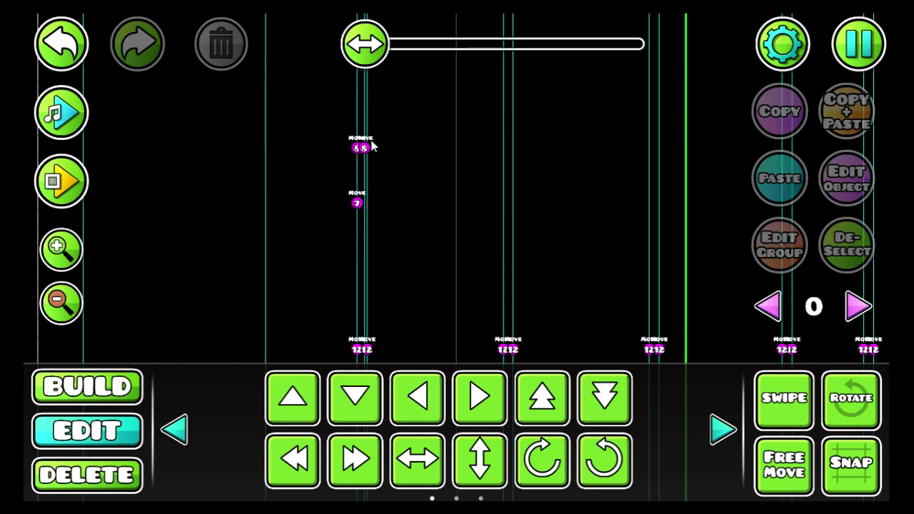
Duplicate the second group 8 trigger beside the group 7 trigger, targeting group 7 with Move Y -7.
{"action": "left_click", "coordinate": [366, 149]}
{"action": "left_click", "coordinate": [846, 111]}
{"action": "left_click", "coordinate": [604, 396]}
{"action": "left_click", "coordinate": [604, 396]}
{"action": "left_click", "coordinate": [850, 172]}
{"action": "left_click", "coordinate": [714, 440]}
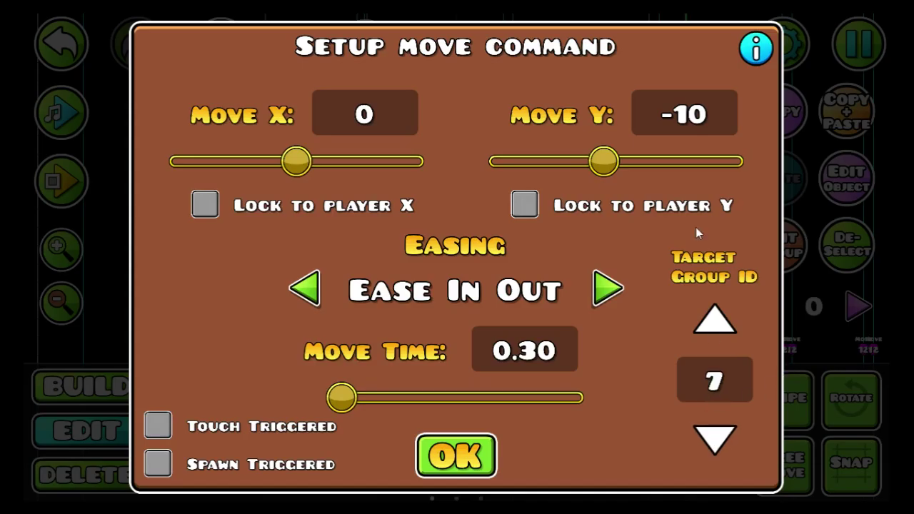
{"action": "left_click", "coordinate": [683, 115]}
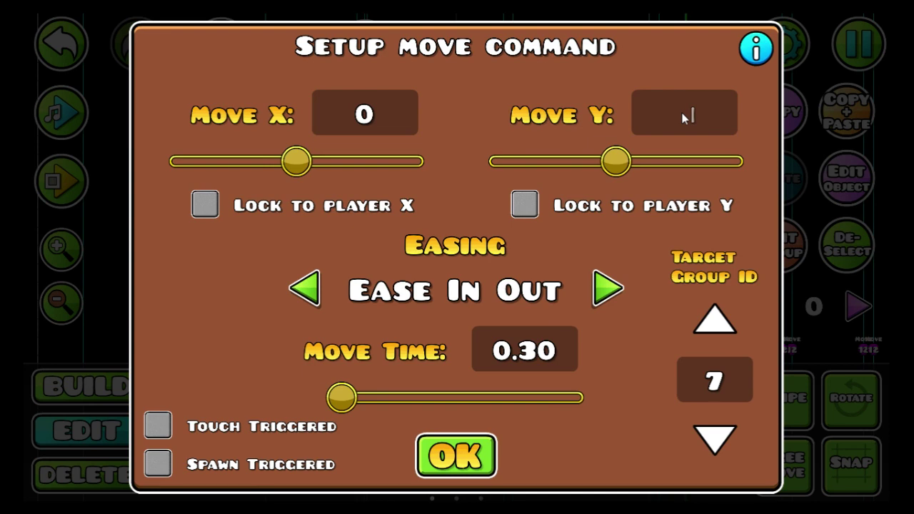
{"action": "type", "text": "-7"}
{"action": "left_click", "coordinate": [464, 446]}
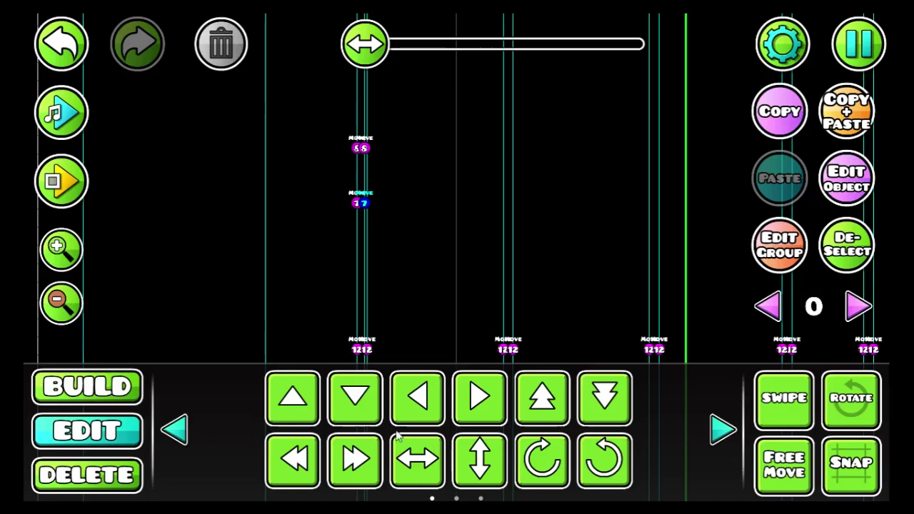
Select both group 7 Move triggers, duplicate them, and place the copies above the group 8 pair.
{"action": "left_click_drag", "start_coordinate": [774, 400], "coordinate": [431, 245]}
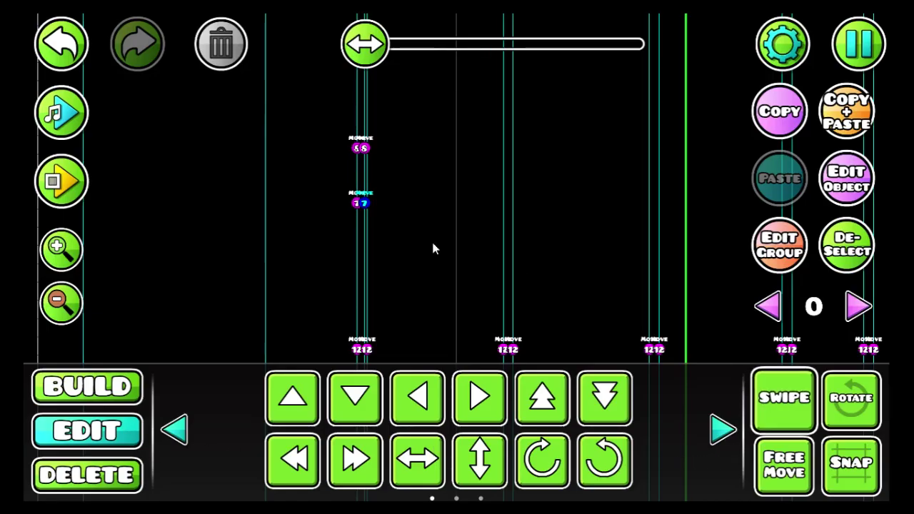
{"action": "left_click_drag", "start_coordinate": [363, 200], "coordinate": [346, 217]}
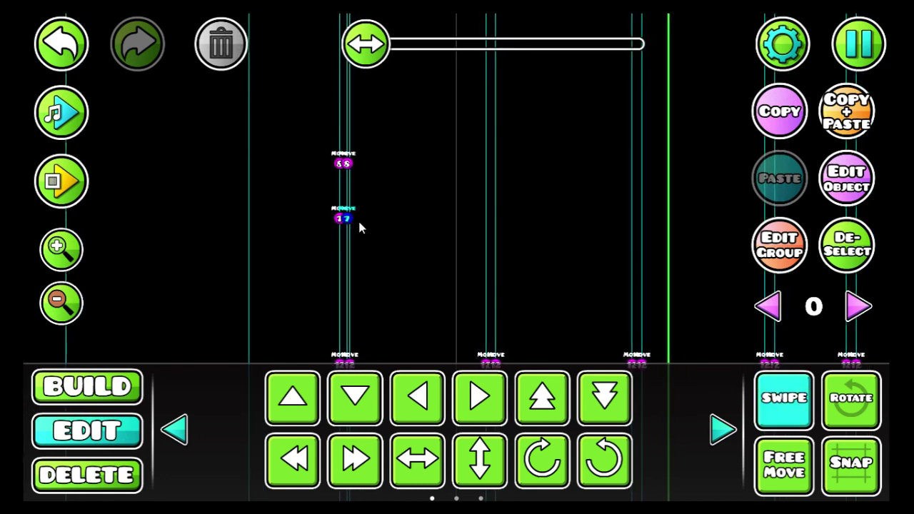
{"action": "left_click", "coordinate": [834, 129]}
{"action": "left_click", "coordinate": [545, 386]}
{"action": "left_click", "coordinate": [545, 386]}
{"action": "left_click", "coordinate": [545, 387]}
{"action": "left_click", "coordinate": [545, 387]}
{"action": "left_click", "coordinate": [545, 386]}
{"action": "left_click", "coordinate": [545, 387]}
{"action": "left_click", "coordinate": [545, 386]}
Set the target group ID of the duplicated pair above the group 8 triggers to 9.
{"action": "left_click", "coordinate": [847, 180]}
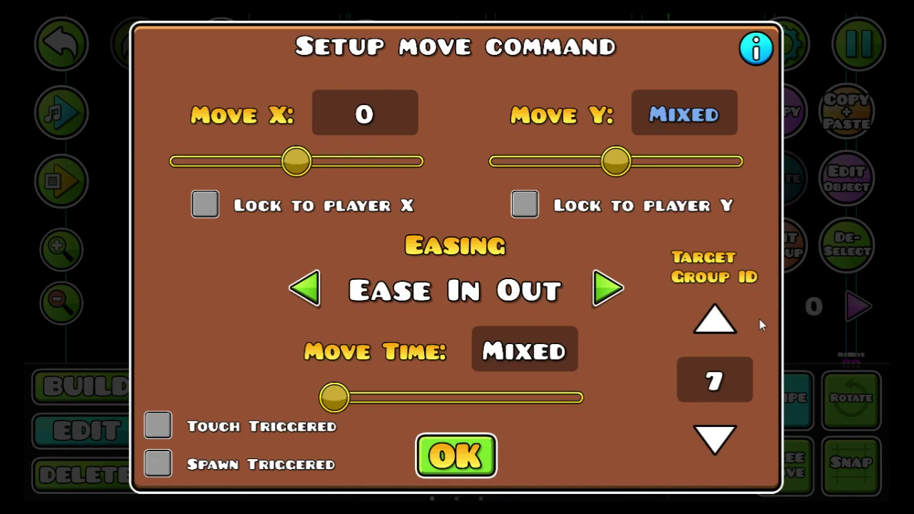
{"action": "left_click", "coordinate": [714, 319]}
{"action": "left_click", "coordinate": [714, 318]}
{"action": "left_click", "coordinate": [454, 451]}
{"action": "left_click", "coordinate": [784, 397]}
{"action": "left_click_drag", "start_coordinate": [494, 302], "coordinate": [527, 358]}
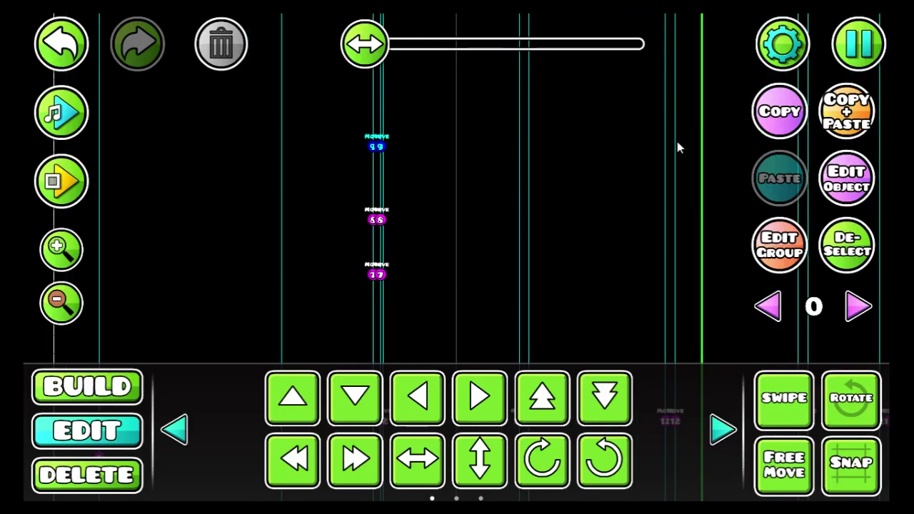
Duplicate the group 9 pair above itself and set the copies' target group ID to 10.
{"action": "left_click", "coordinate": [834, 122]}
{"action": "left_click", "coordinate": [543, 396]}
{"action": "left_click", "coordinate": [543, 396]}
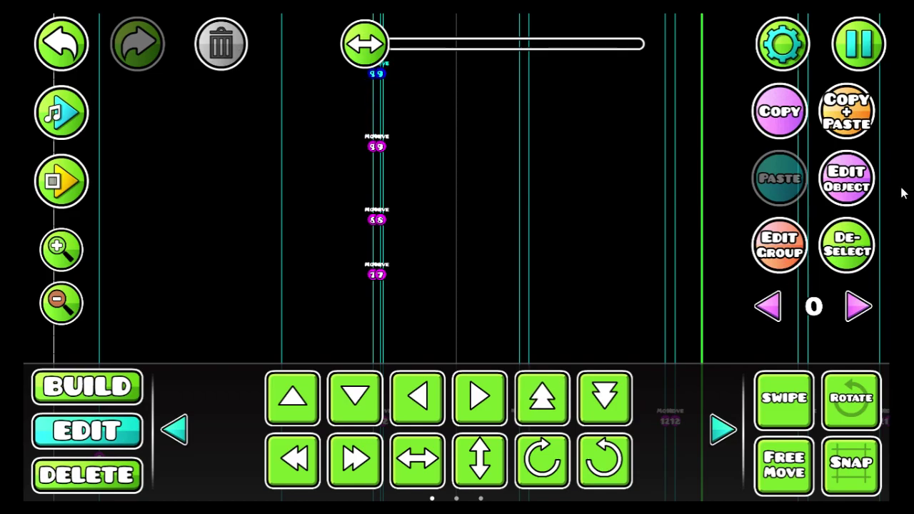
{"action": "left_click", "coordinate": [864, 180]}
{"action": "left_click", "coordinate": [714, 321]}
{"action": "left_click", "coordinate": [456, 446]}
{"action": "left_click_drag", "start_coordinate": [258, 348], "coordinate": [280, 378]}
{"action": "left_click", "coordinate": [847, 237]}
Set the Move Y of the first group 10 trigger to 3.
{"action": "left_click", "coordinate": [398, 104]}
{"action": "left_click", "coordinate": [830, 179]}
{"action": "left_click", "coordinate": [673, 119]}
{"action": "key", "text": "BackSpace"}
{"action": "type", "text": "3"}
{"action": "left_click", "coordinate": [458, 436]}
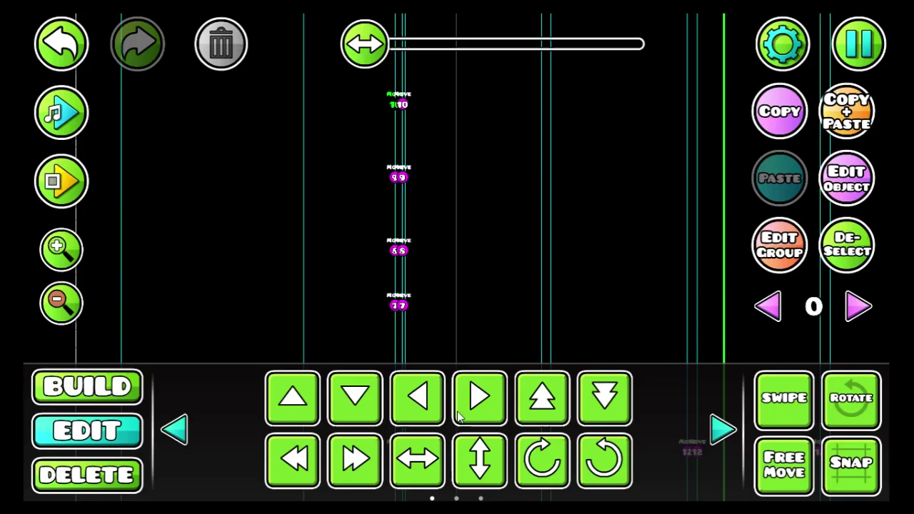
Set the Move Y of the second group 10 trigger to -3.
{"action": "left_click", "coordinate": [400, 100]}
{"action": "left_click", "coordinate": [847, 179]}
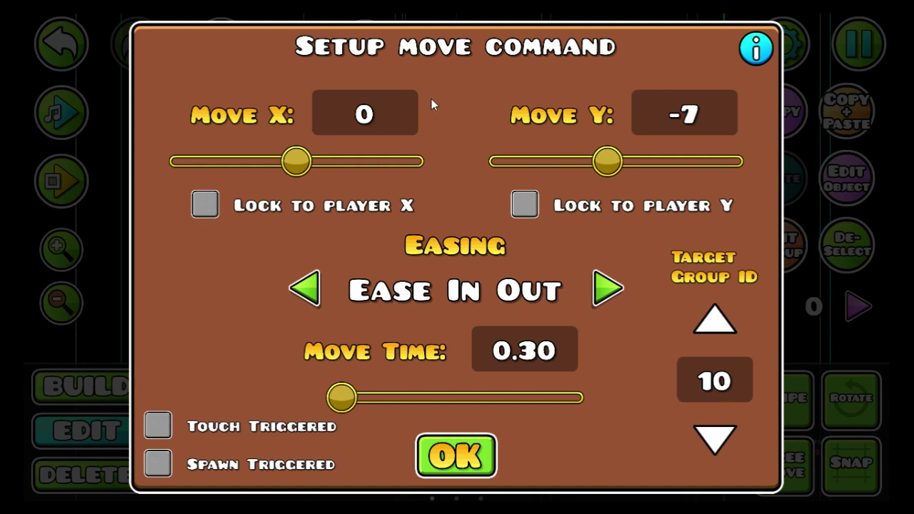
{"action": "left_click", "coordinate": [675, 113]}
{"action": "key", "text": "BackSpace"}
{"action": "key", "text": "BackSpace"}
{"action": "type", "text": "-3"}
{"action": "left_click", "coordinate": [446, 453]}
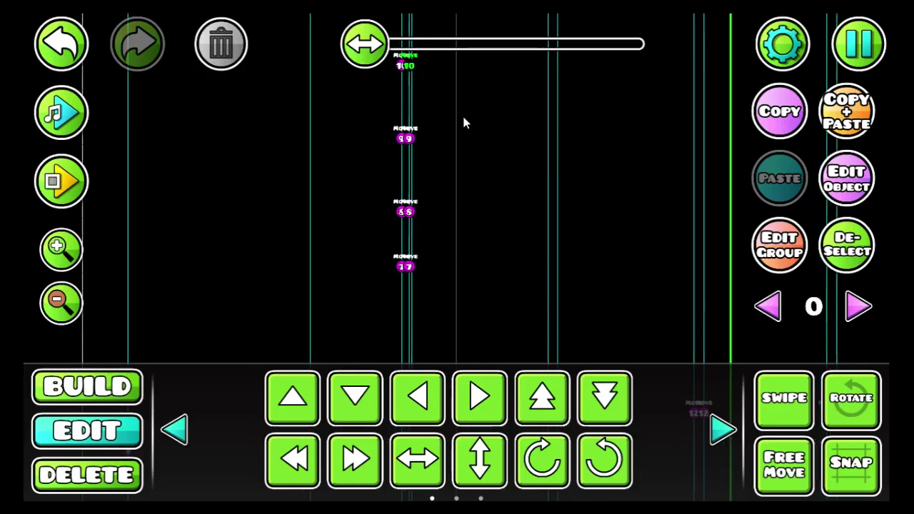
Duplicate the group 10 trigger pair, place the copies just below the group 7 pair, and deselect them.
{"action": "left_click_drag", "start_coordinate": [721, 360], "coordinate": [735, 392]}
{"action": "left_click", "coordinate": [783, 386]}
{"action": "left_click_drag", "start_coordinate": [394, 61], "coordinate": [527, 98]}
{"action": "left_click", "coordinate": [766, 396]}
{"action": "left_click_drag", "start_coordinate": [653, 205], "coordinate": [627, 111]}
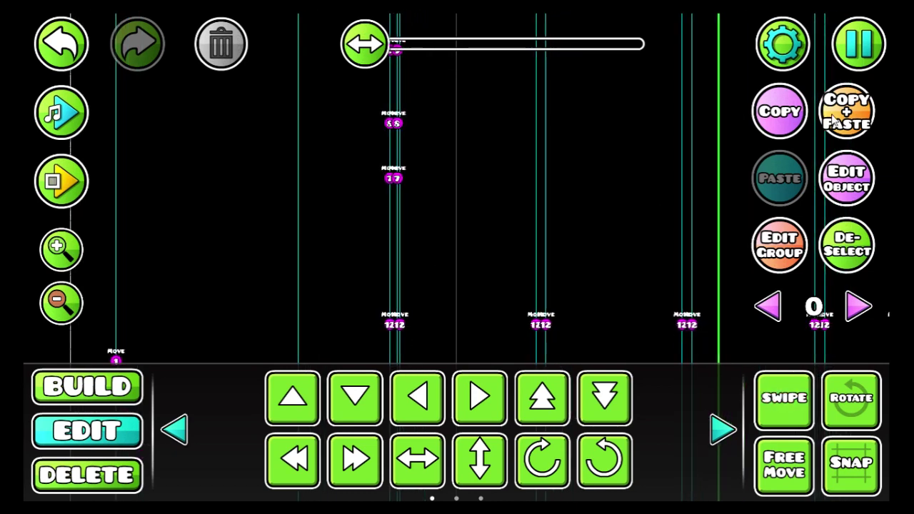
{"action": "left_click", "coordinate": [609, 401]}
{"action": "left_click", "coordinate": [603, 399]}
{"action": "left_click", "coordinate": [592, 393]}
{"action": "left_click", "coordinate": [837, 259]}
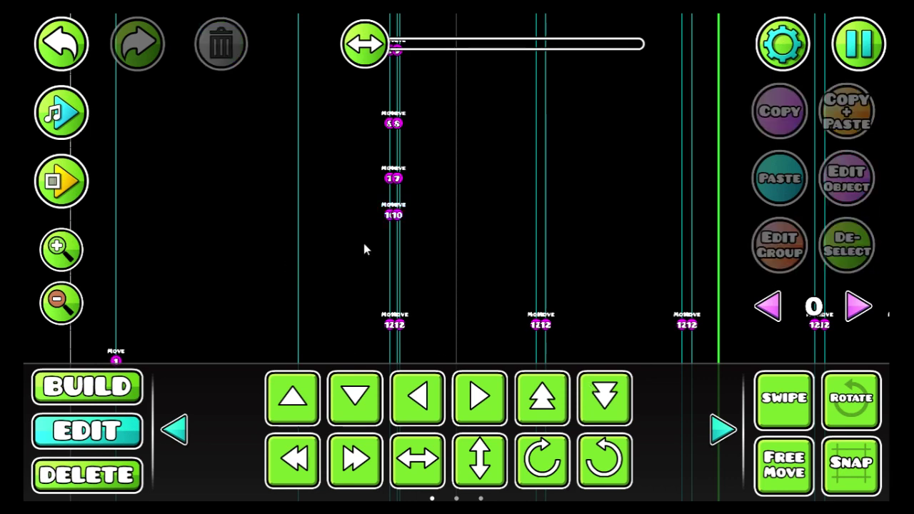
Set the target group ID of both copied Move triggers just below the group 7 pair to 6.
{"action": "left_click", "coordinate": [392, 216]}
{"action": "left_click", "coordinate": [846, 178]}
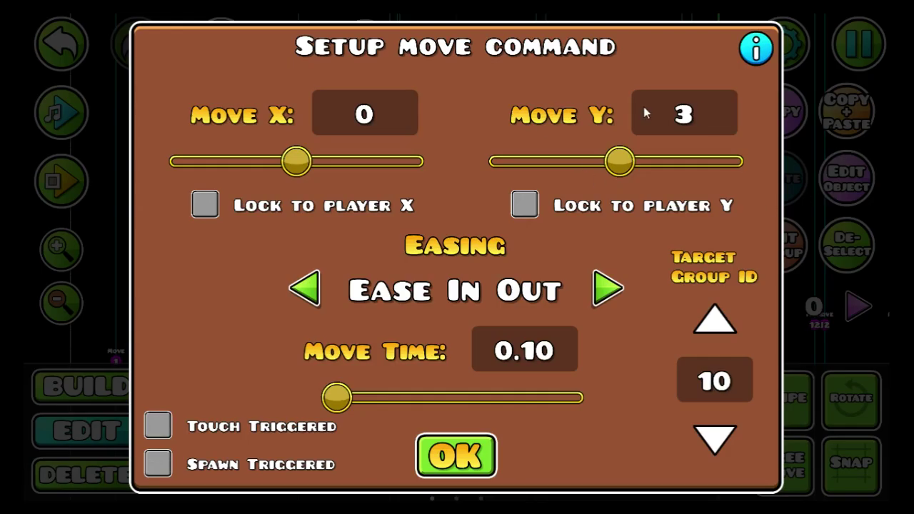
{"action": "left_click", "coordinate": [468, 444]}
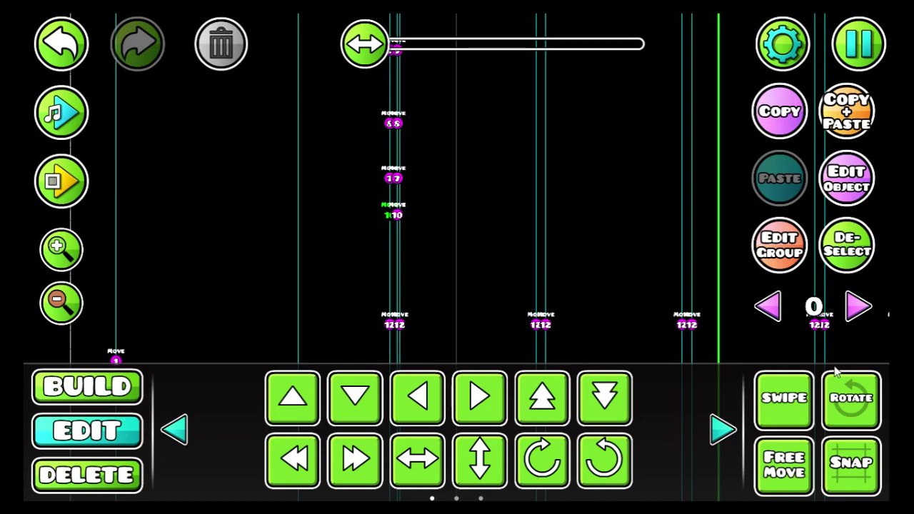
{"action": "left_click", "coordinate": [402, 213]}
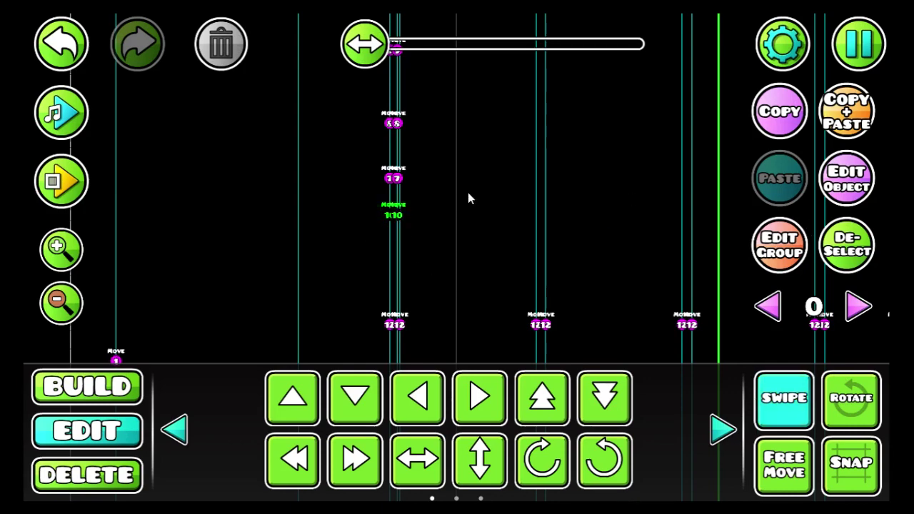
{"action": "left_click", "coordinate": [778, 244]}
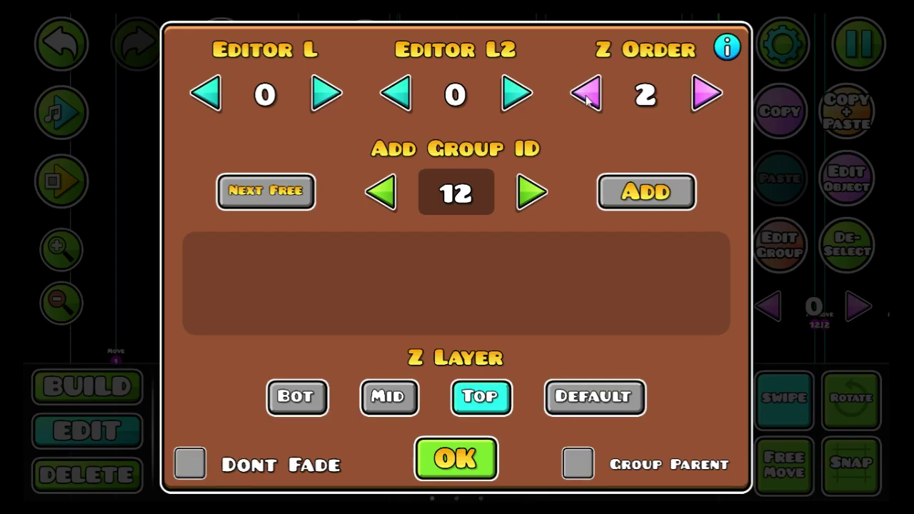
{"action": "left_click", "coordinate": [474, 462]}
{"action": "left_click", "coordinate": [864, 192]}
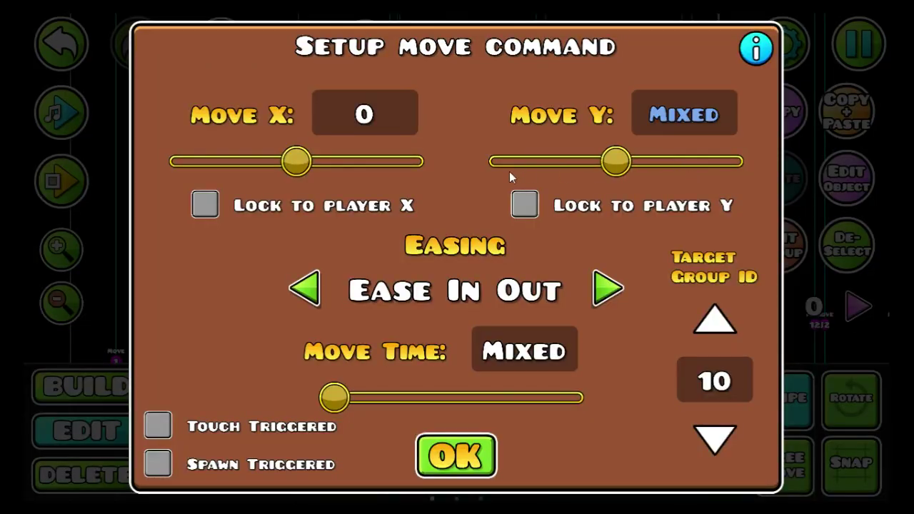
{"action": "left_click", "coordinate": [715, 439]}
{"action": "left_click", "coordinate": [715, 440]}
{"action": "left_click", "coordinate": [715, 440]}
{"action": "left_click", "coordinate": [715, 439]}
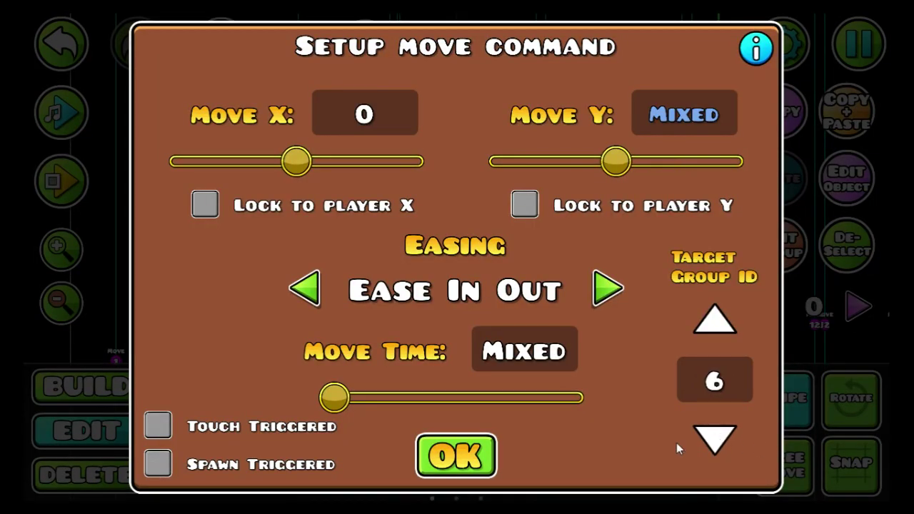
{"action": "left_click", "coordinate": [477, 455]}
{"action": "left_click", "coordinate": [772, 415]}
Playtest the level from the start position twice, checking how the equalizer bars move, and stop playback.
{"action": "left_click_drag", "start_coordinate": [599, 250], "coordinate": [502, 62]}
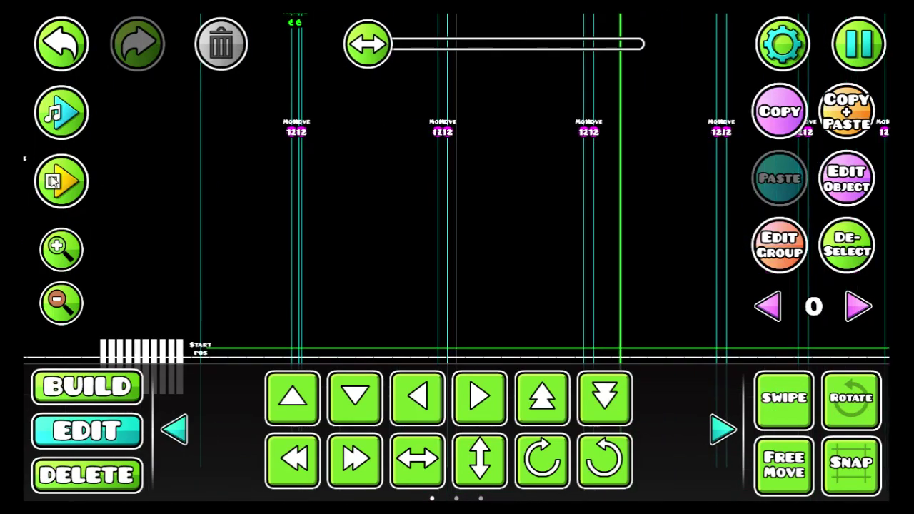
{"action": "left_click", "coordinate": [52, 180]}
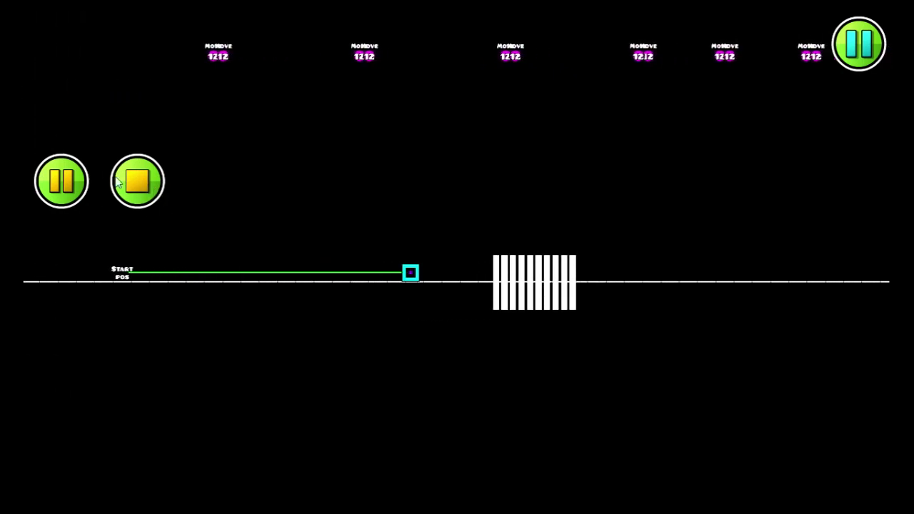
{"action": "left_click", "coordinate": [137, 181]}
{"action": "left_click", "coordinate": [63, 180]}
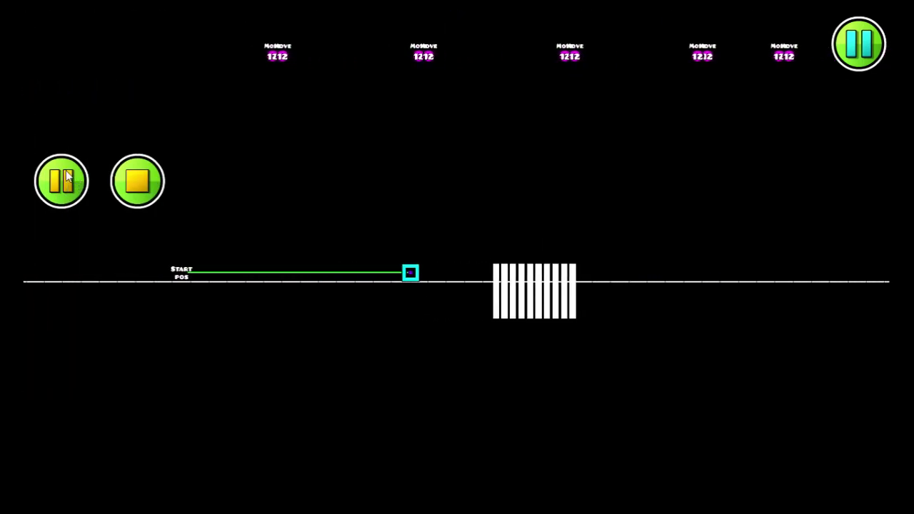
{"action": "left_click", "coordinate": [138, 181]}
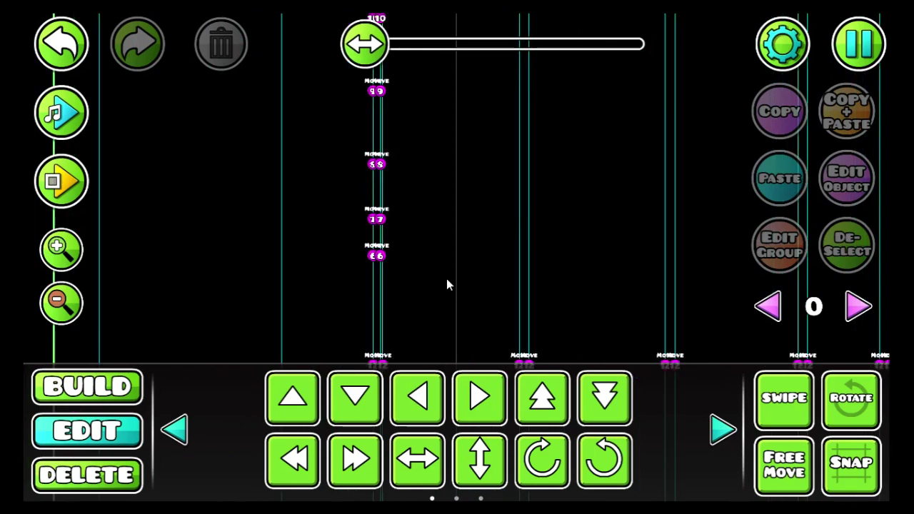